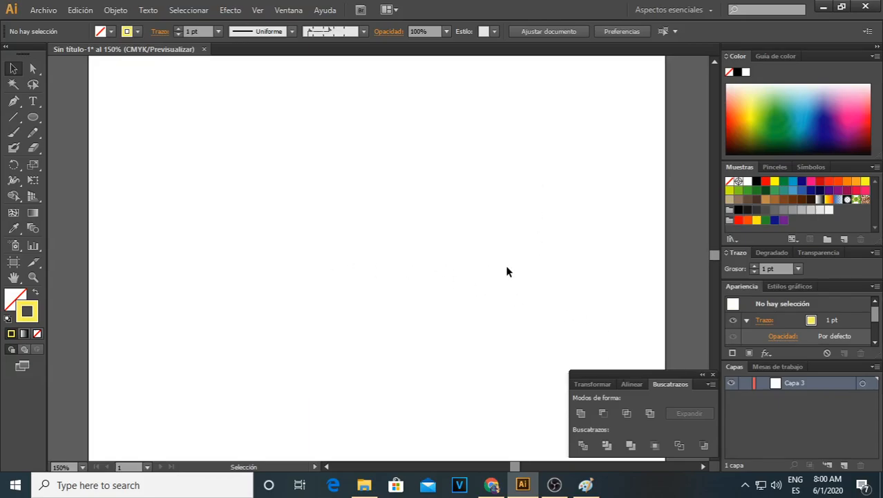
Collapse the floating Buscatrazos panel group and move it clear of the artboard
scroll(506, 271, "down", 2)
scroll(646, 280, "down", 1)
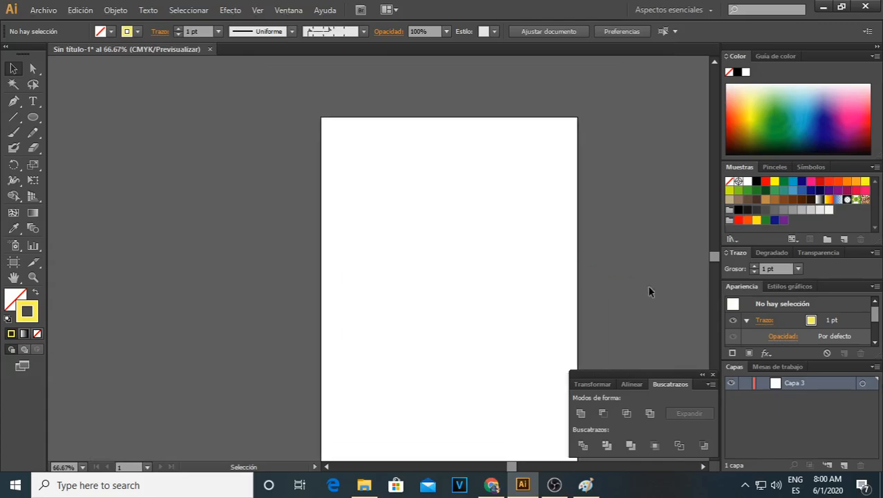
left_click(701, 374)
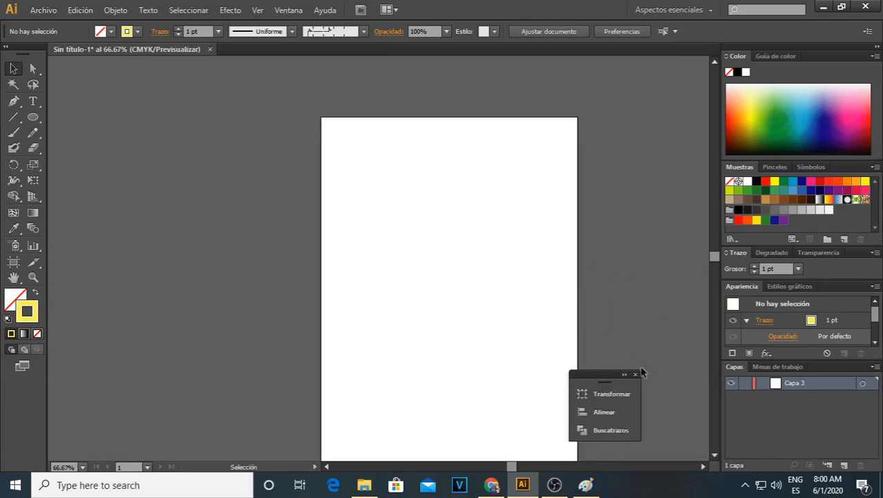
left_click_drag(604, 374, 680, 389)
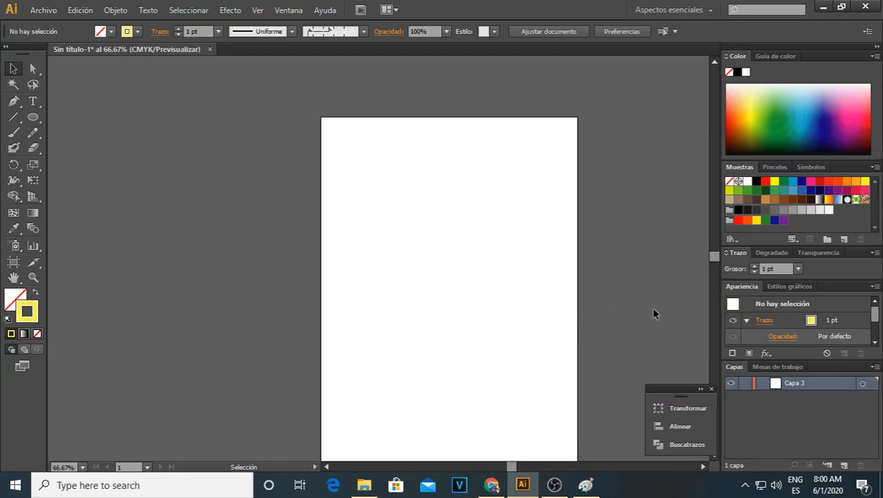
Draw a circle in the upper half of the artboard with the Ellipse tool and set its stroke to black
scroll(534, 290, "left", 1)
scroll(479, 282, "right", 3)
scroll(461, 281, "up", 1)
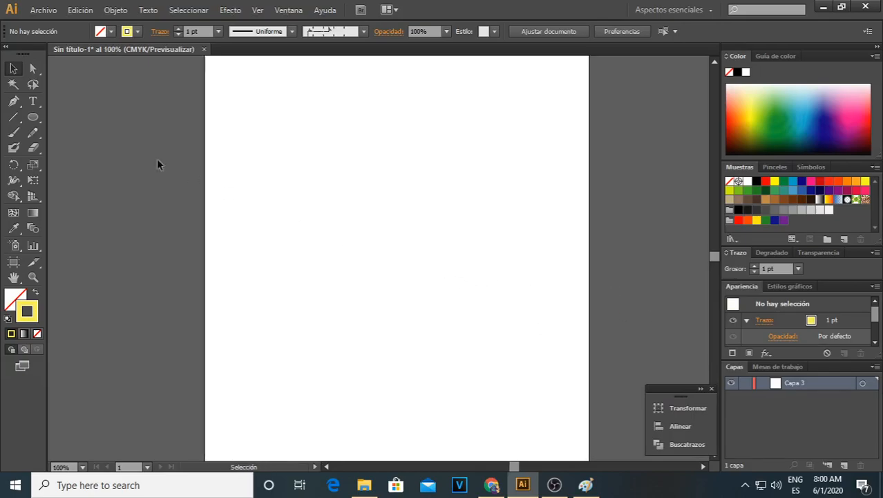
left_click(32, 118)
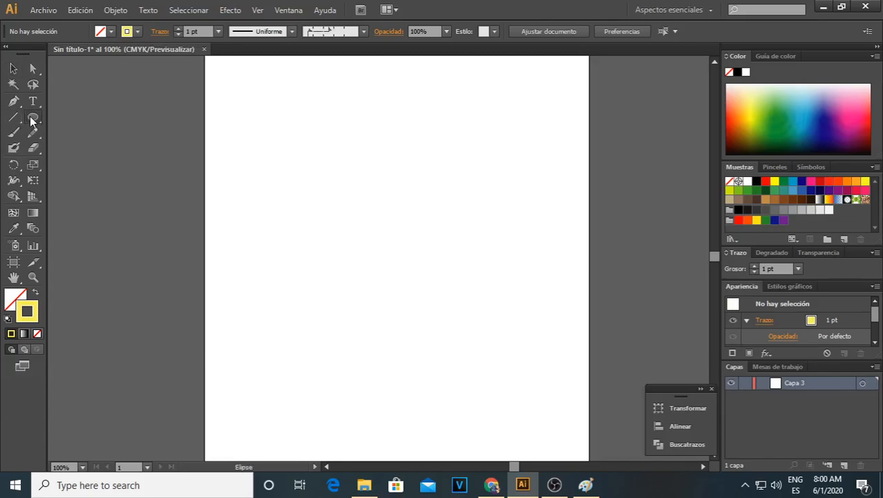
left_click_drag(299, 185, 389, 235)
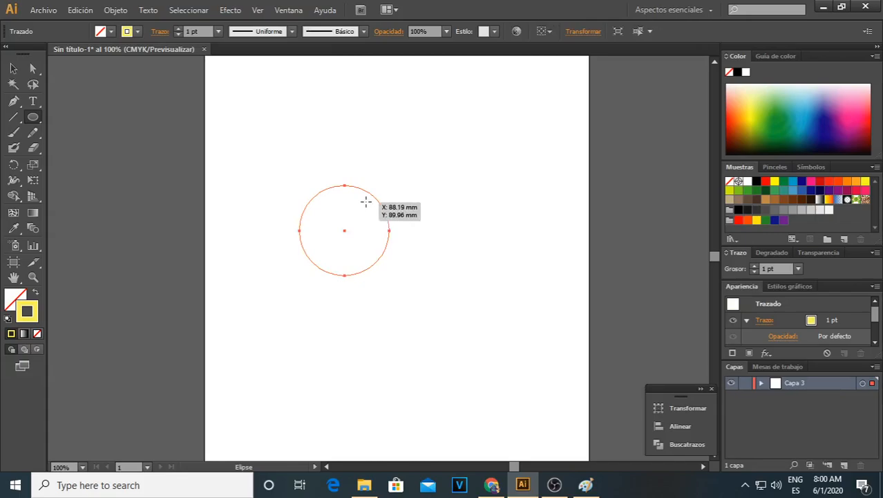
left_click(127, 32)
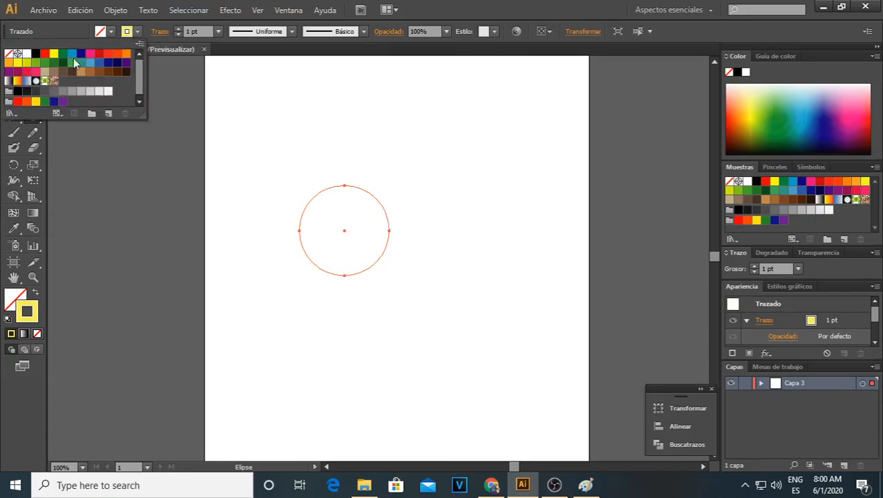
left_click(36, 55)
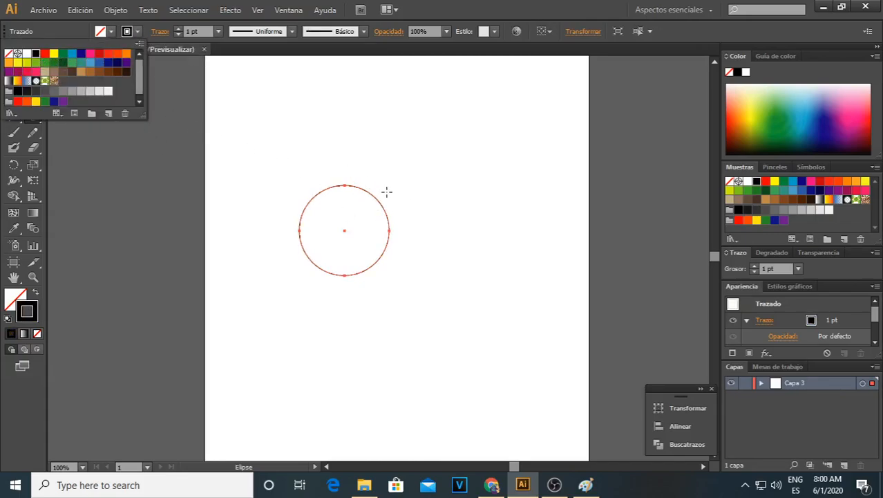
Duplicate the circle twice to form a triangle of three overlapping circles, one above and two side by side below
left_click_drag(388, 214, 454, 239)
key("ctrl+z")
left_click(13, 69)
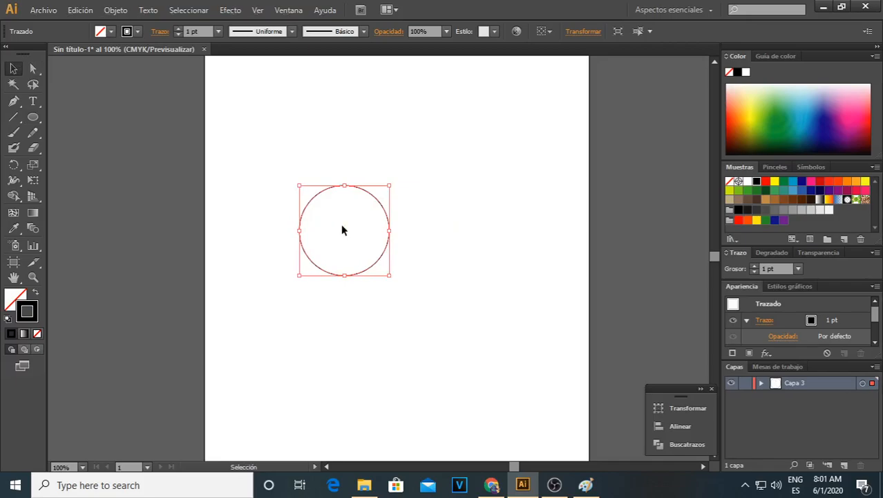
left_click_drag(383, 211, 422, 158)
Unite the three overlapping circles into a single outline with the Pathfinder shape mode
left_click_drag(281, 115, 527, 279)
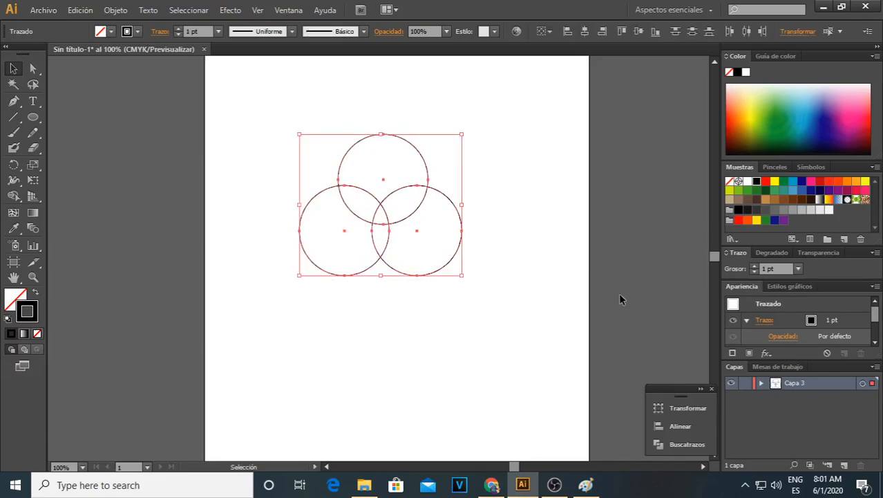
left_click(700, 389)
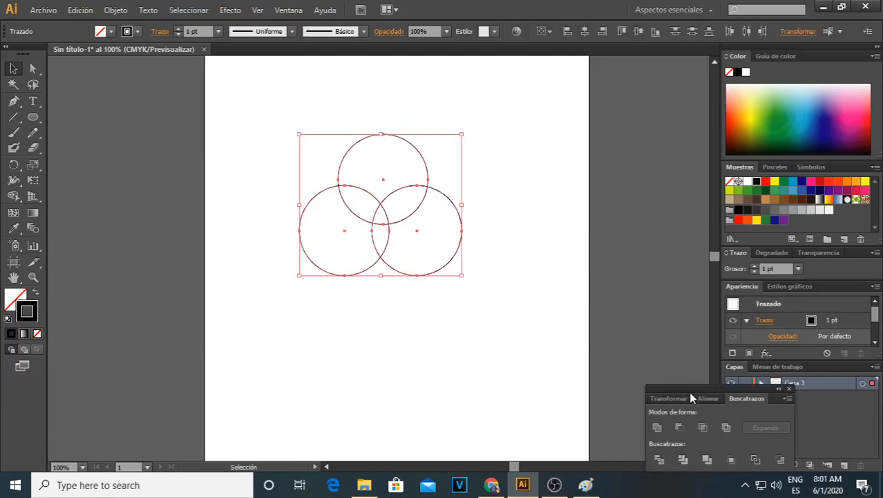
left_click_drag(690, 387, 665, 330)
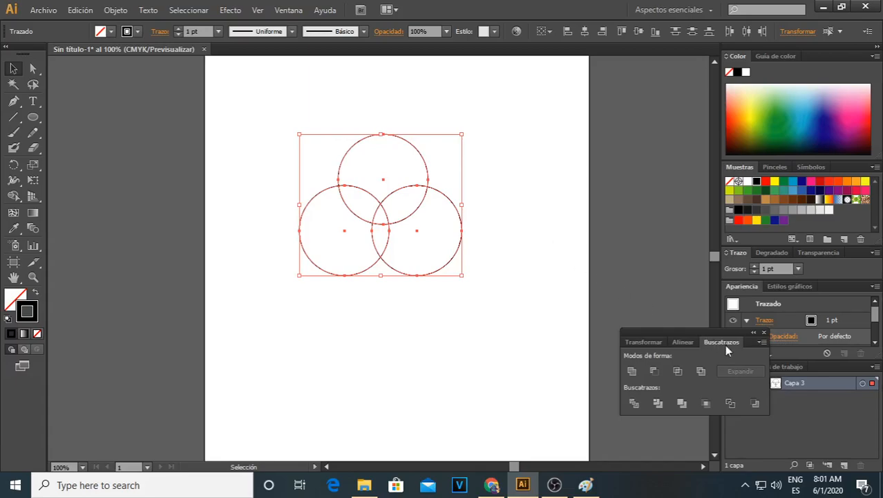
left_click(289, 11)
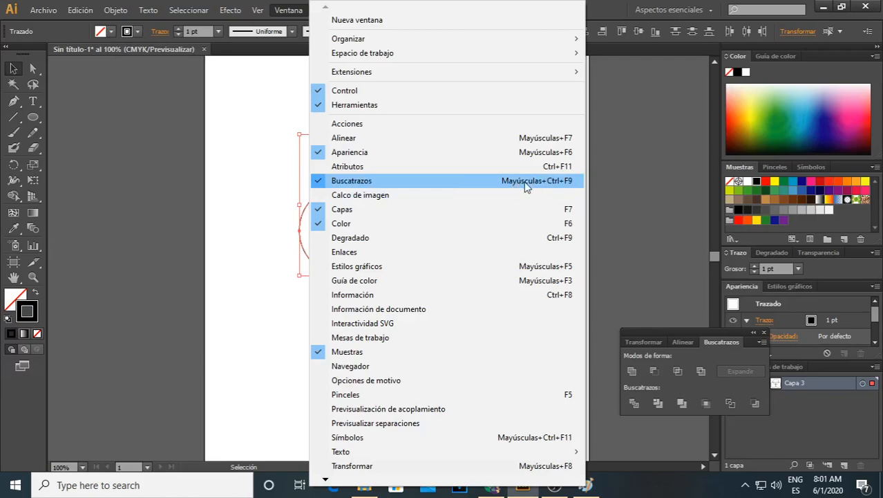
left_click(655, 330)
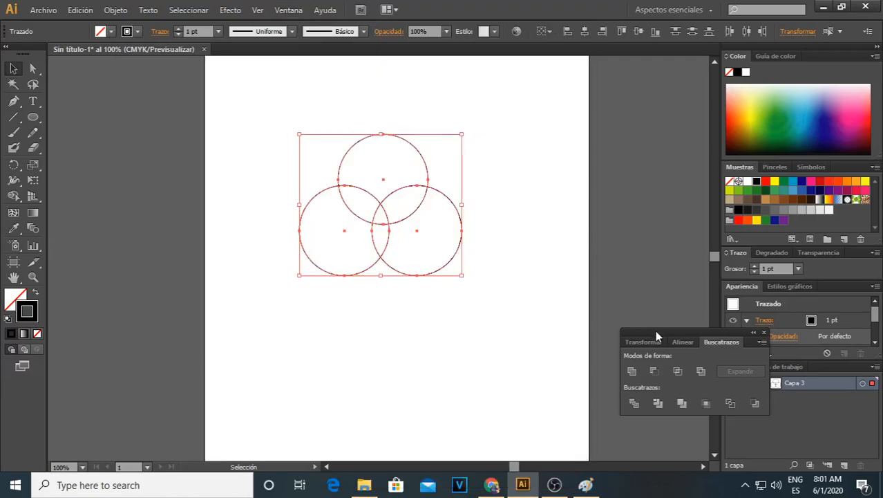
left_click(634, 374)
left_click(249, 117)
left_click_drag(248, 116, 467, 276)
left_click(523, 229)
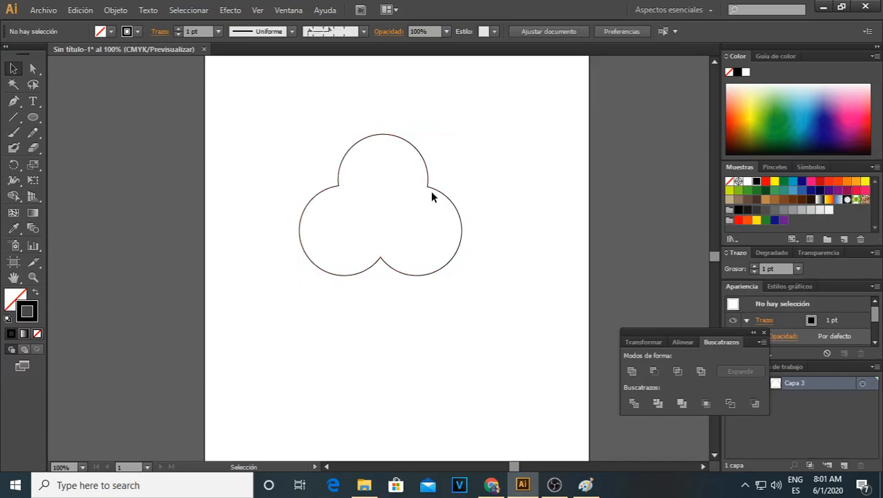
Move the united three-lobed shape slightly up the artboard and set its stroke color to pink EF60EF
left_click_drag(429, 185, 427, 167)
left_click(427, 167)
left_click_drag(288, 110, 386, 309)
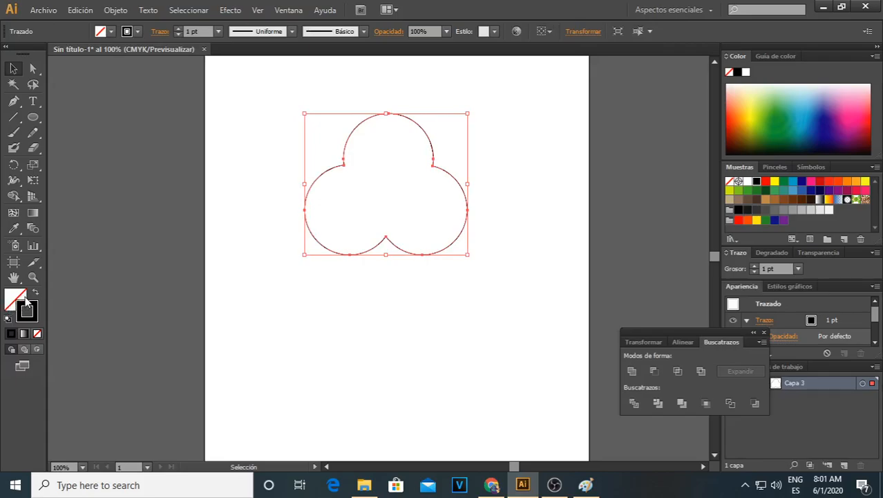
left_click(109, 31)
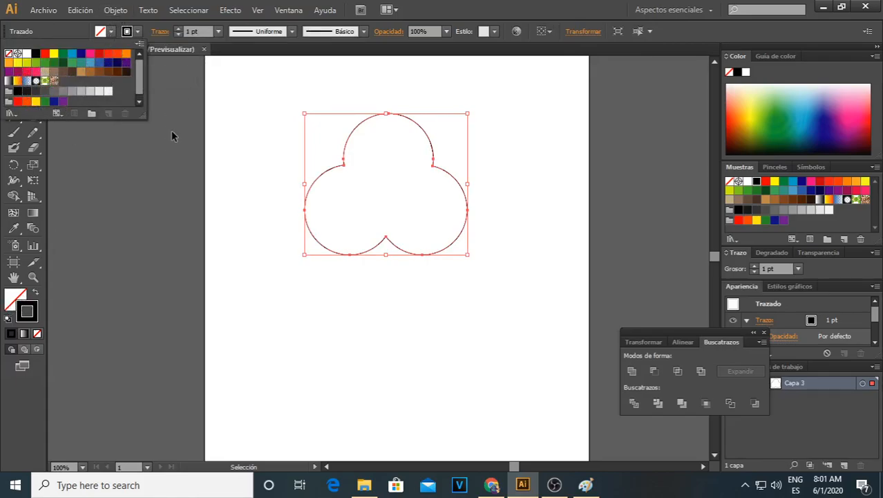
double_click(15, 299)
left_click(302, 276)
left_click(302, 273)
left_click(215, 247)
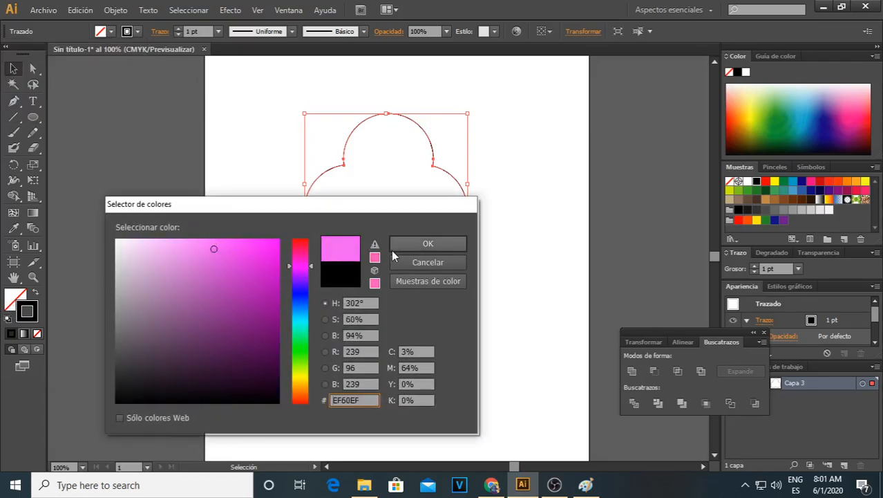
left_click(428, 243)
Fill the united three-lobed shape with pink F473EE and deselect it
double_click(16, 298)
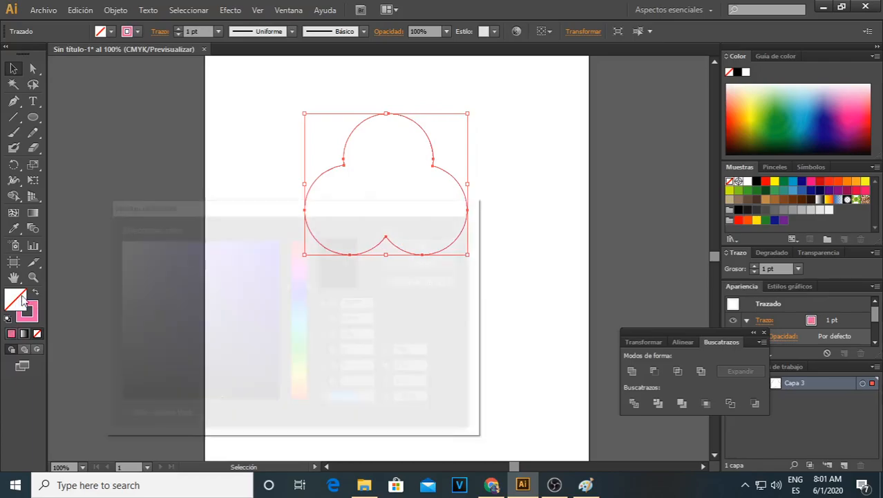
left_click(207, 246)
left_click(299, 265)
left_click(202, 245)
left_click(438, 244)
left_click(211, 183)
left_click(373, 200)
key("ctrl+shift+a")
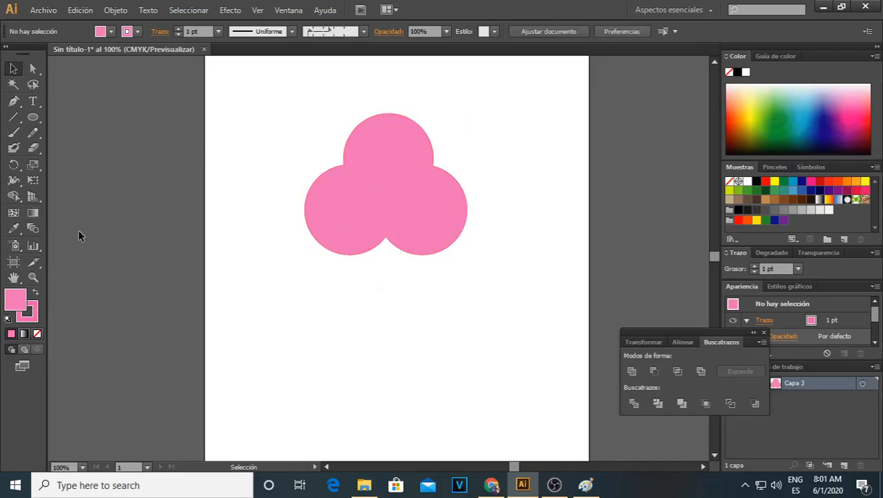
Draw a closed downward-pointing triangle for the cone with the Pen tool, its upper edge overlapping the two lower lobes
left_click(13, 101)
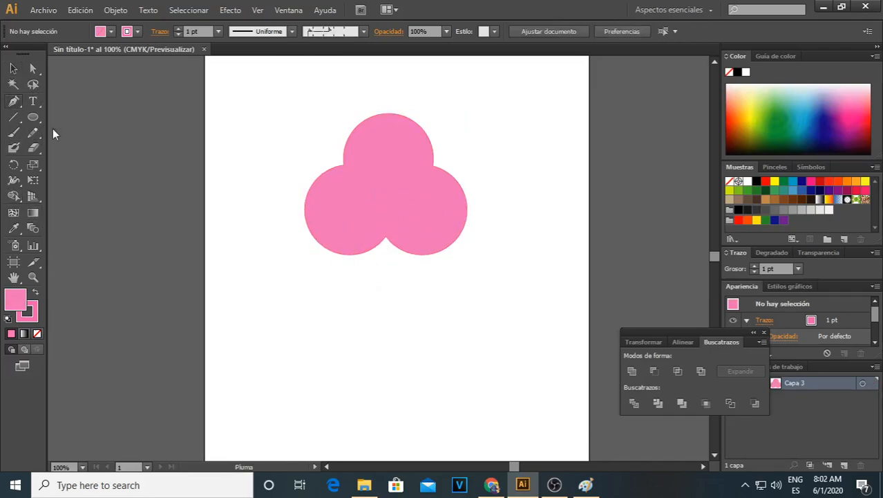
left_click(326, 225)
left_click(443, 225)
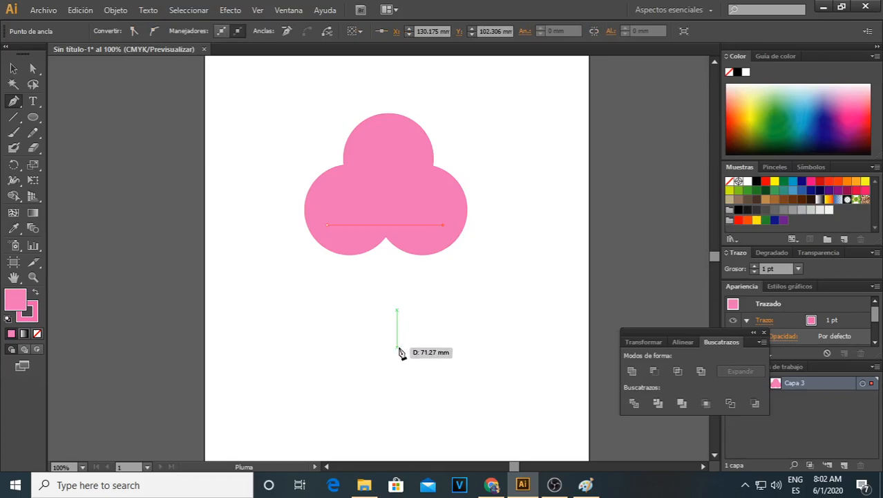
left_click(397, 352)
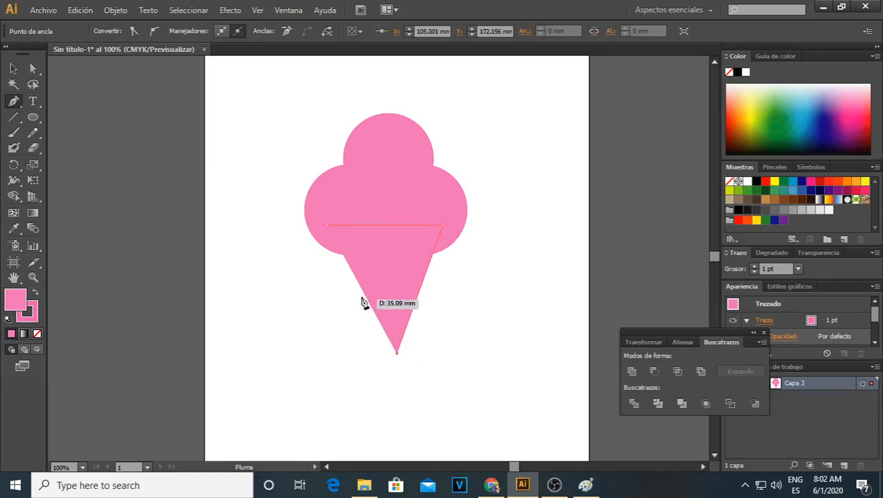
left_click(328, 228)
Move the triangle down and to the left, clear of the pink shape
left_click(13, 68)
left_click(398, 278)
left_click_drag(404, 292, 309, 337)
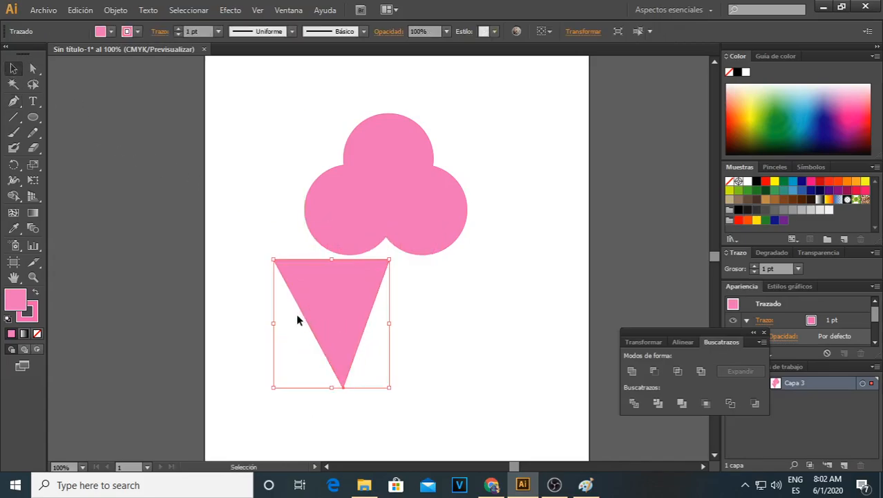
left_click(33, 117)
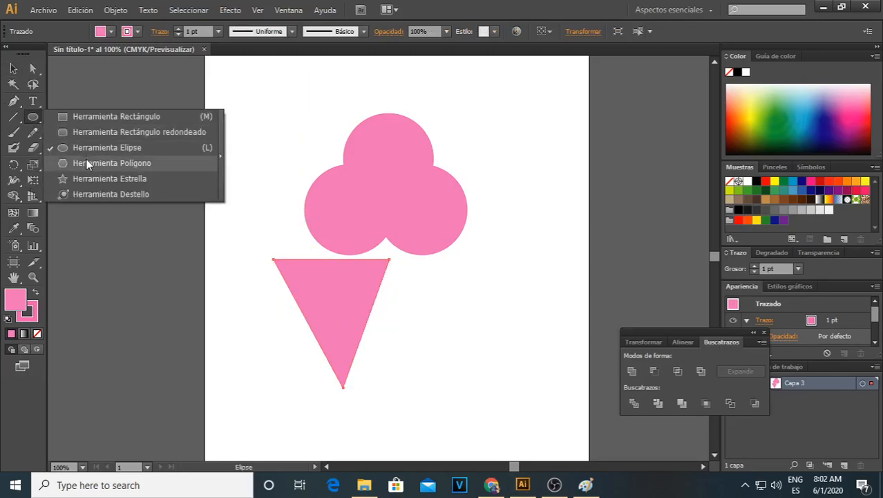
left_click(346, 315)
left_click(475, 264)
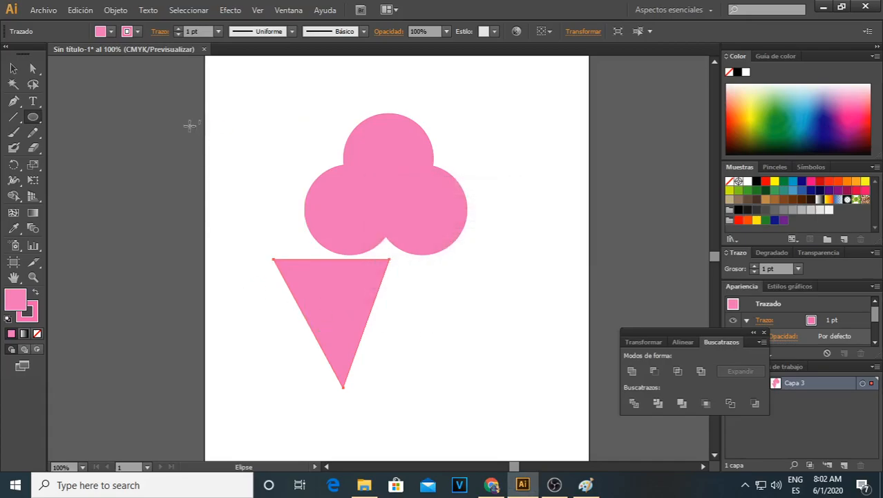
Remove the triangle's stroke by setting it to none
left_click(137, 34)
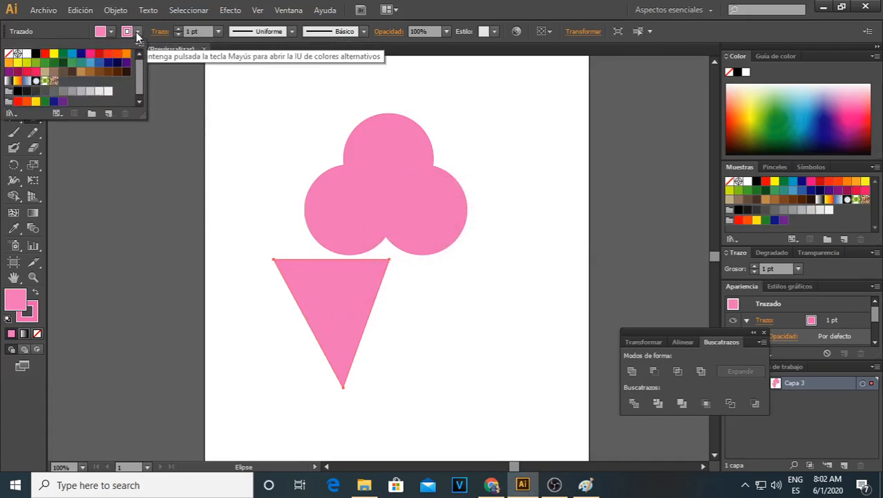
left_click(9, 54)
left_click(247, 236)
left_click(14, 68)
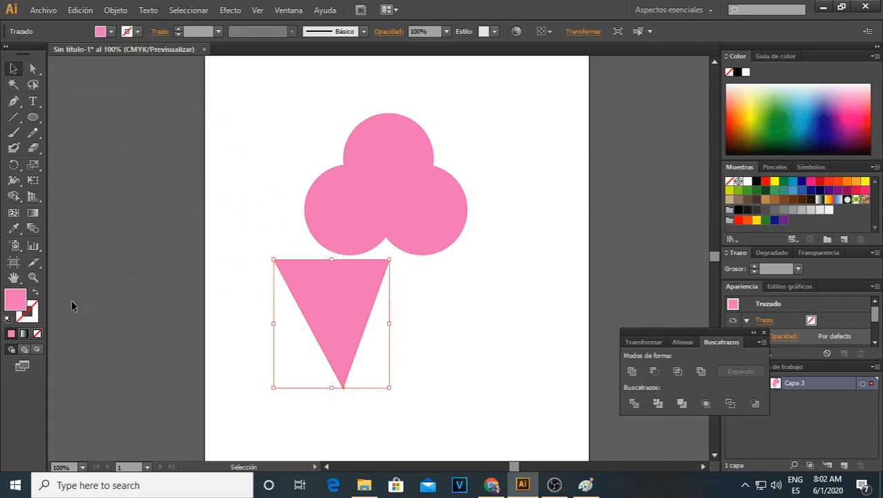
Fill the triangle with the light brown swatch
double_click(21, 301)
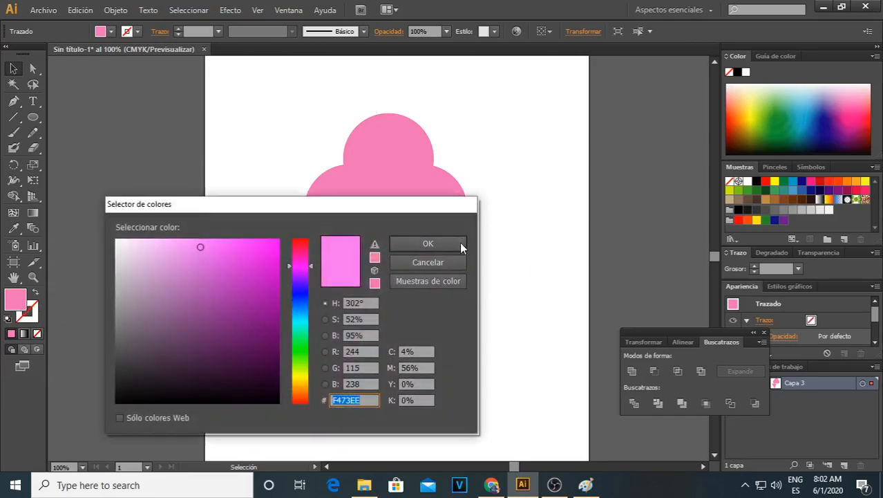
left_click(432, 244)
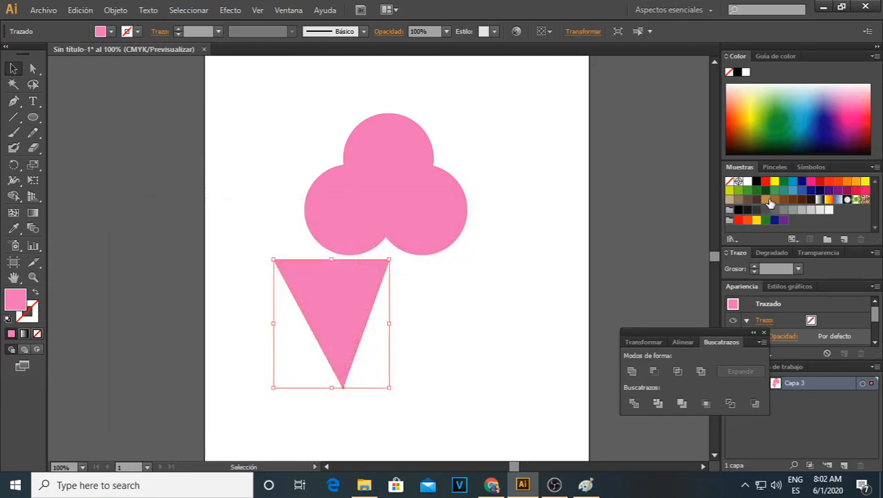
left_click(766, 200)
Move the brown cone under the pink scoops so that its upper edge overlaps the two lower lobes
left_click_drag(344, 291, 399, 289)
left_click(481, 318)
left_click_drag(388, 321, 389, 328)
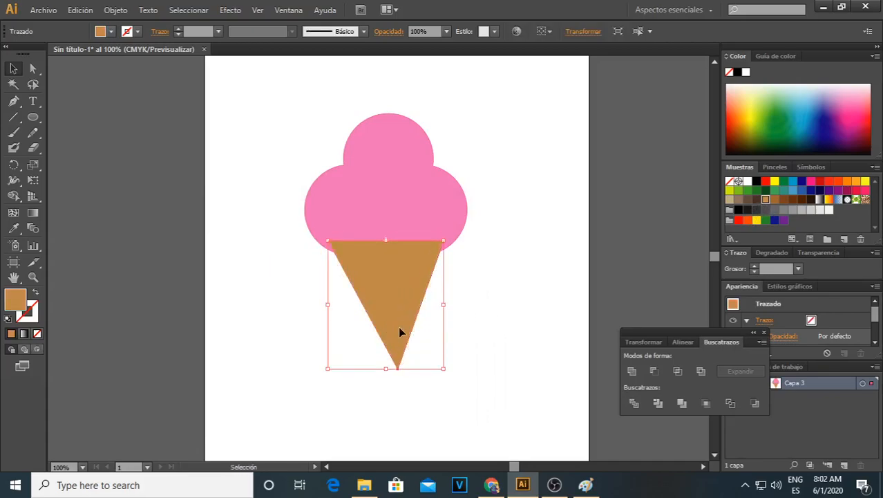
left_click(468, 318)
left_click_drag(278, 108, 433, 338)
left_click(430, 310)
left_click_drag(387, 302, 387, 300)
left_click(401, 234)
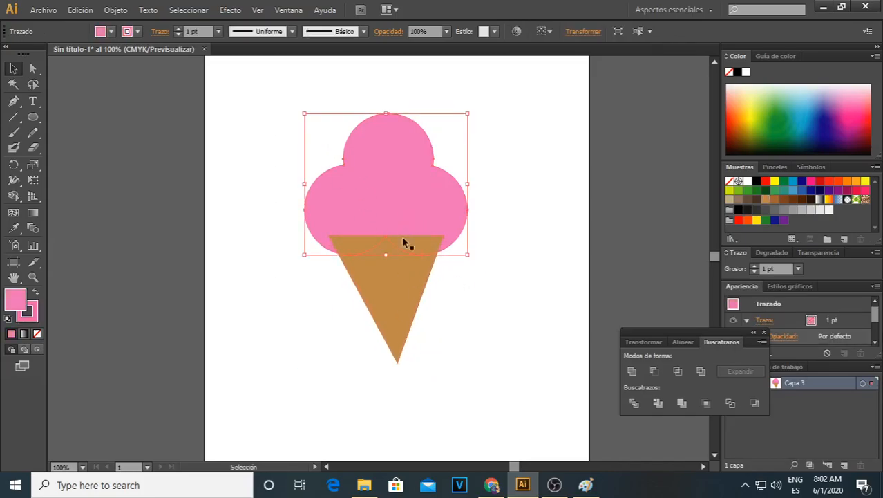
left_click(521, 274)
Send the brown cone to the back, behind the pink scoops, and deselect it
left_click(398, 282)
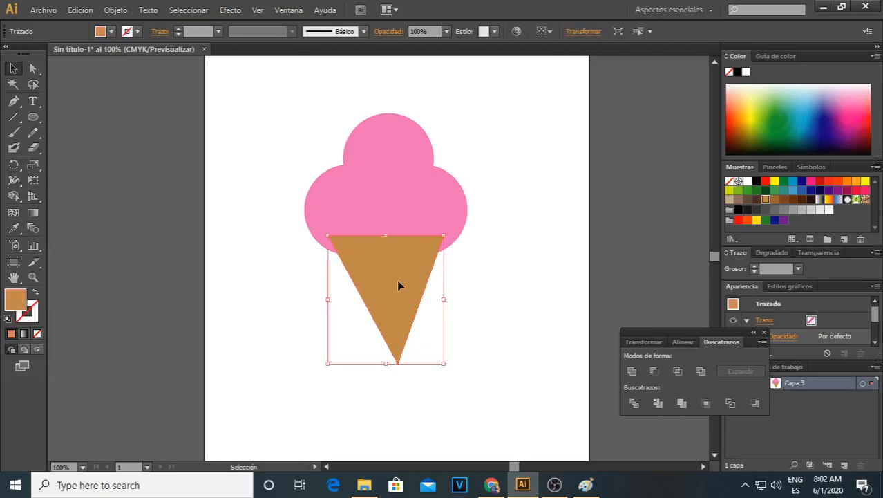
right_click(399, 278)
mouse_move(500, 257)
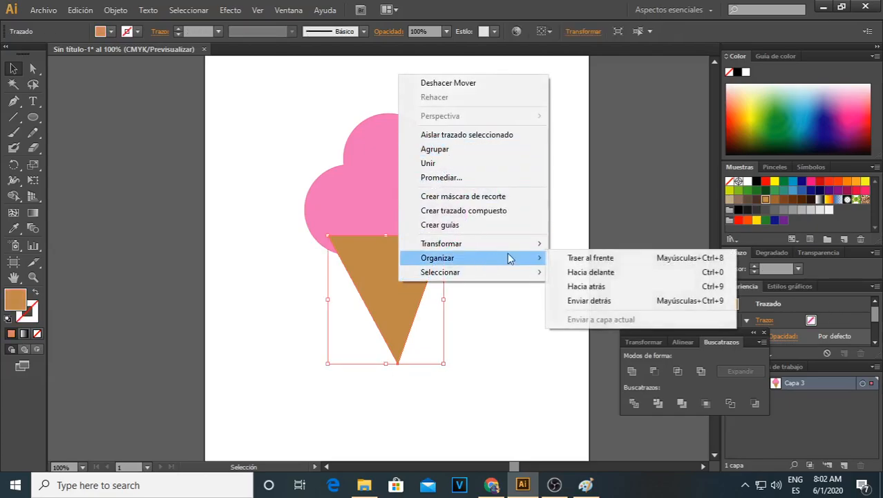
left_click(653, 301)
left_click(562, 292)
left_click_drag(408, 296, 407, 296)
left_click(268, 169)
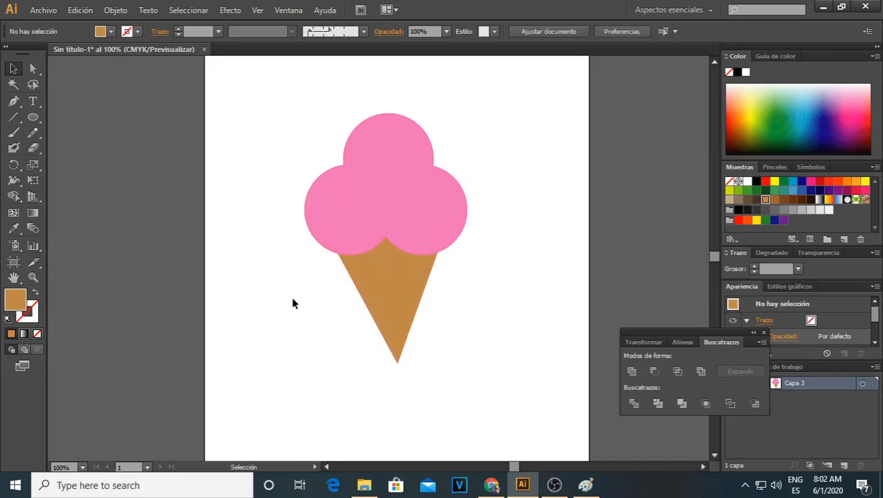
Remove the stroke from the pink scoops by setting it to none, and deselect them
scroll(330, 275, "up", 1, "alt")
scroll(330, 275, "up", 2)
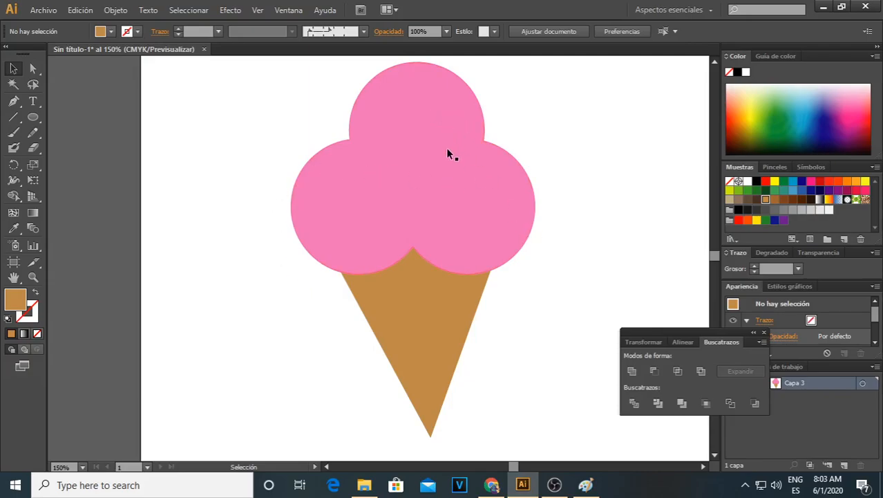
left_click(488, 160)
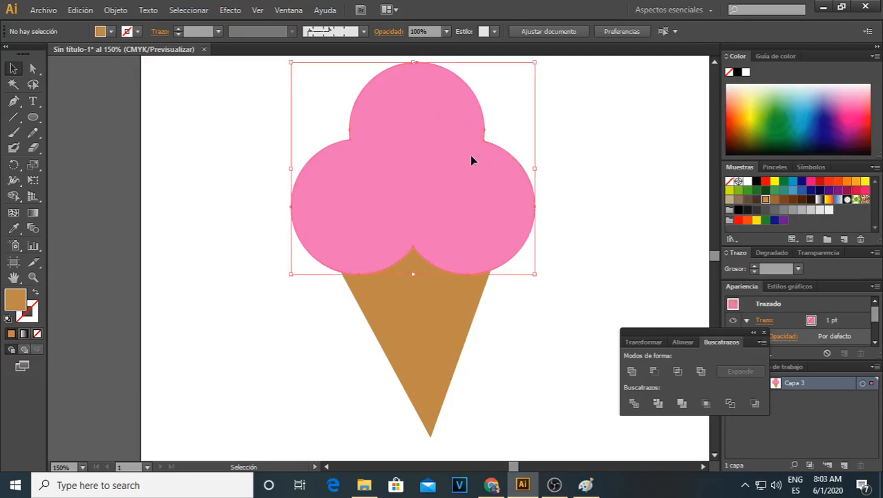
left_click(137, 31)
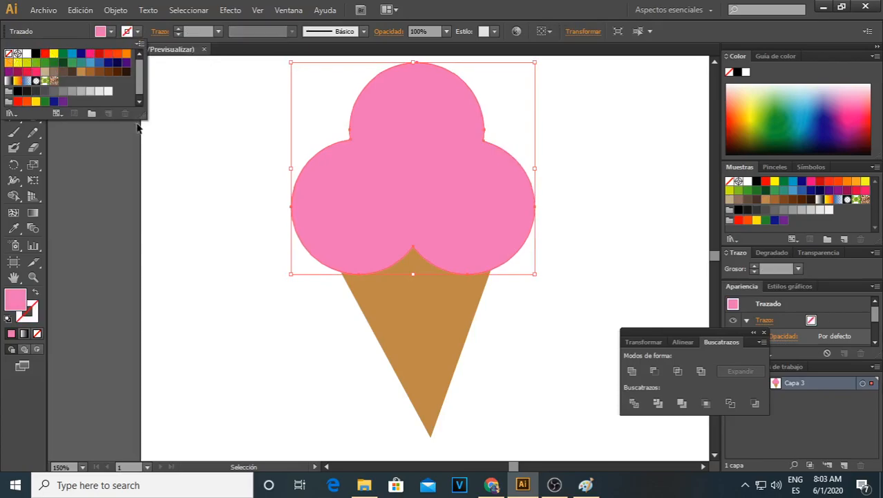
left_click(8, 53)
left_click(196, 178)
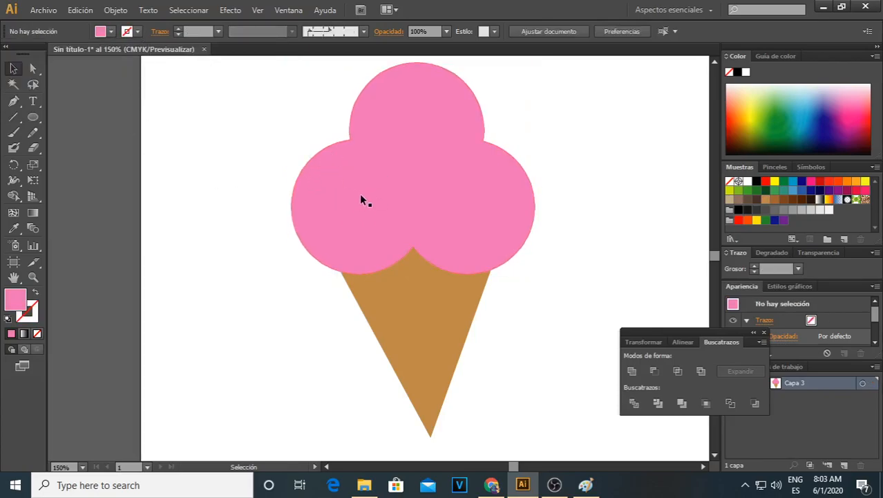
Shift the brown cone slightly left to centre it under the scoops, and activate the Blob Brush in Draw Inside mode
left_click_drag(420, 338, 411, 339)
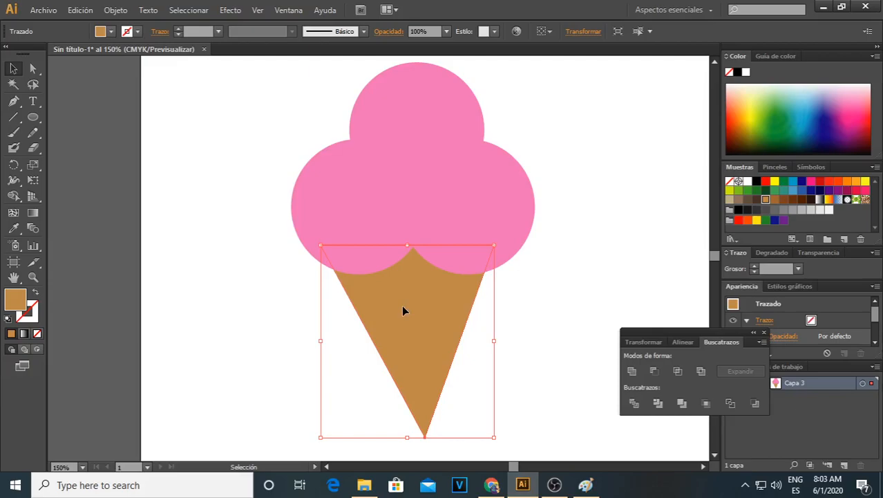
left_click(13, 148)
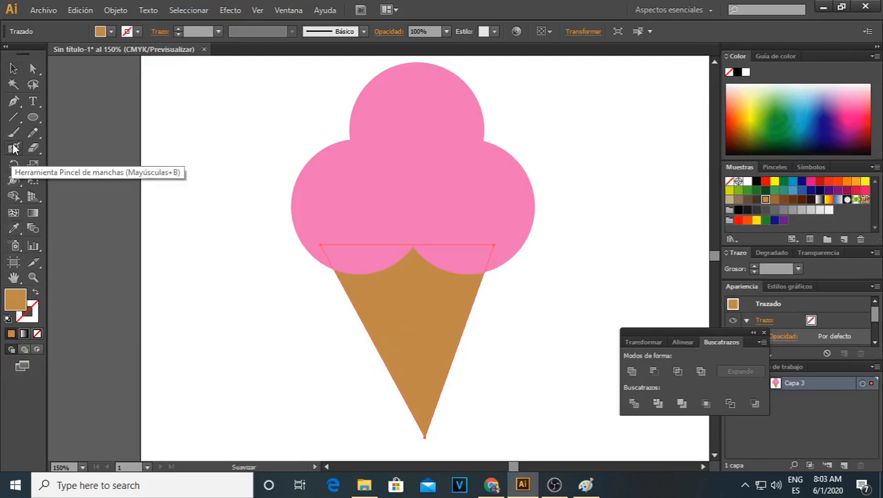
left_click(38, 350)
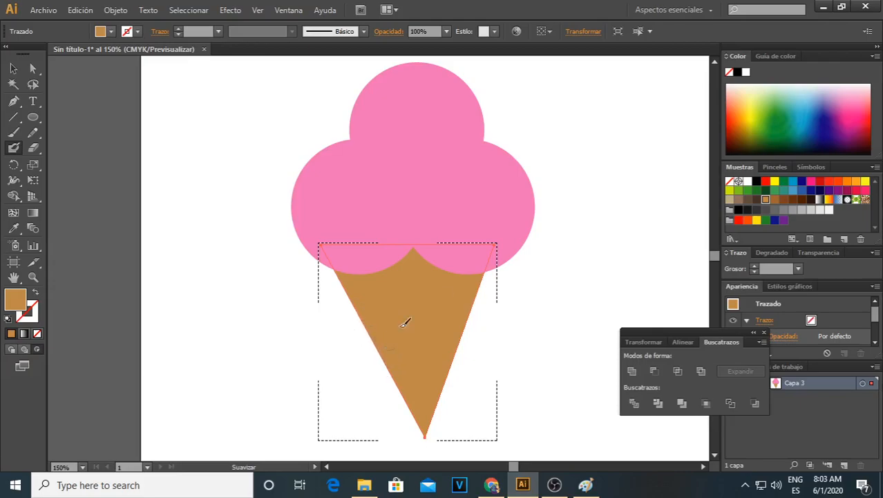
Try a dark brown swatch as the cone's fill and restore the light brown one
left_click(792, 199)
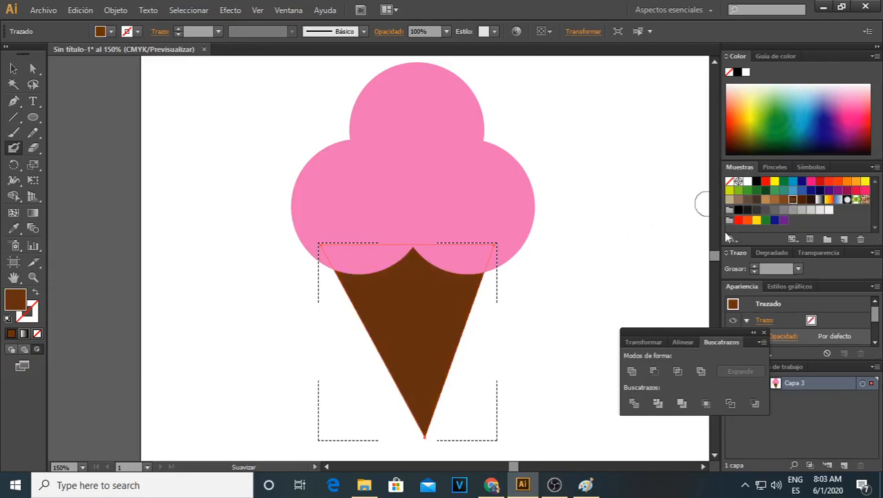
left_click(765, 199)
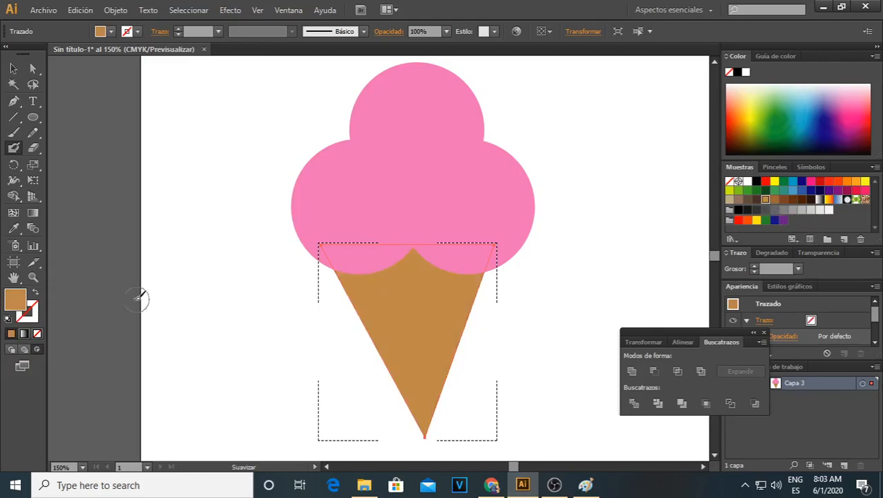
Set the stroke colour to dark brown 844420 and paint a shadow band down the inside of the cone's left edge
double_click(34, 312)
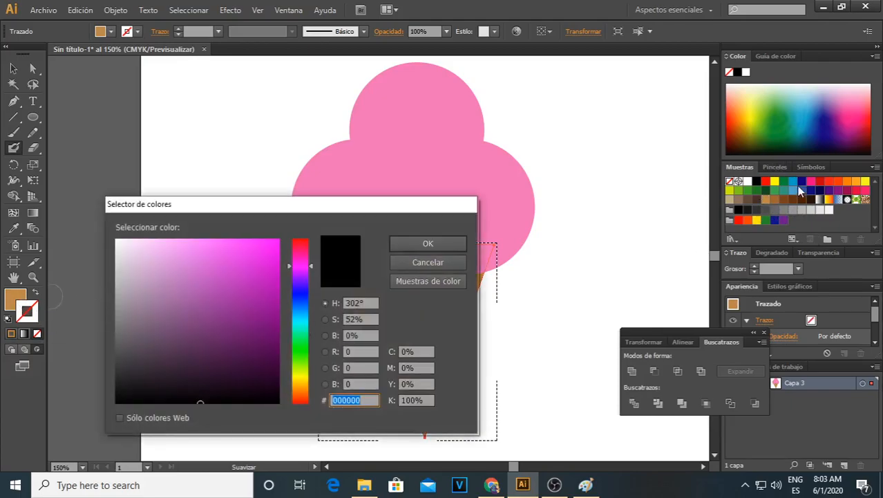
left_click_drag(309, 340, 307, 396)
left_click(217, 316)
left_click_drag(217, 315, 225, 297)
left_click_drag(291, 208, 225, 181)
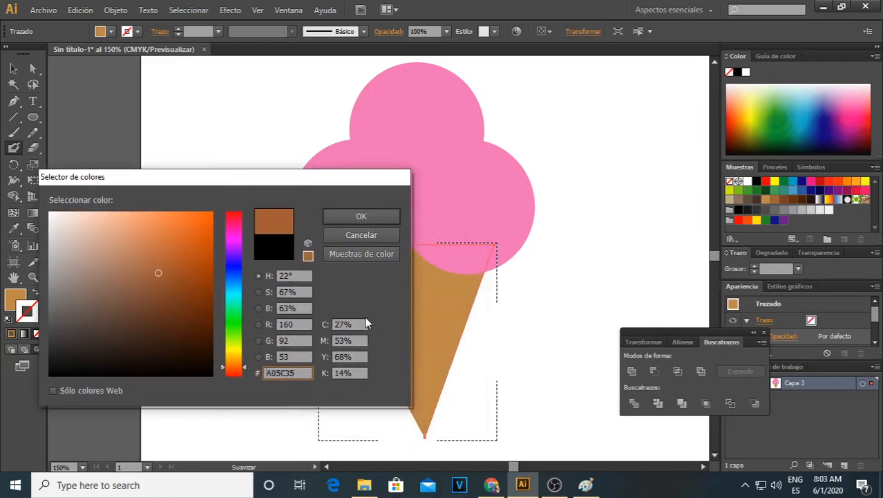
left_click_drag(158, 272, 174, 289)
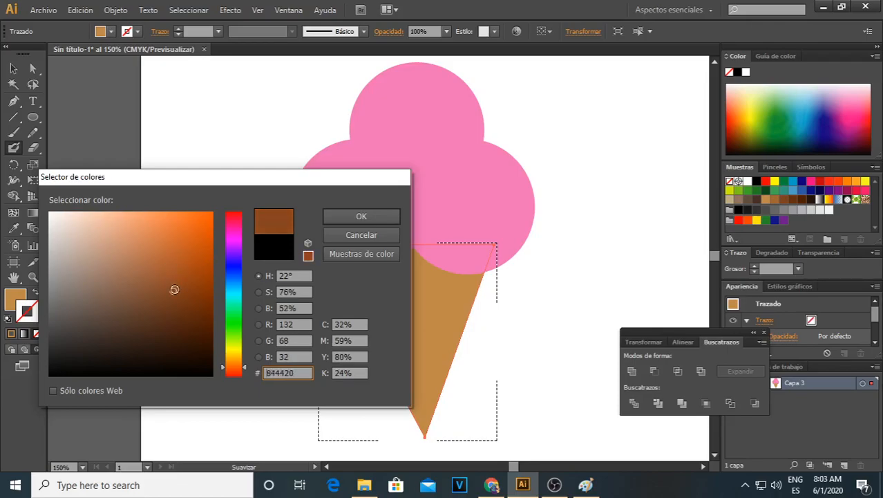
left_click(342, 219)
left_click_drag(338, 248, 422, 430)
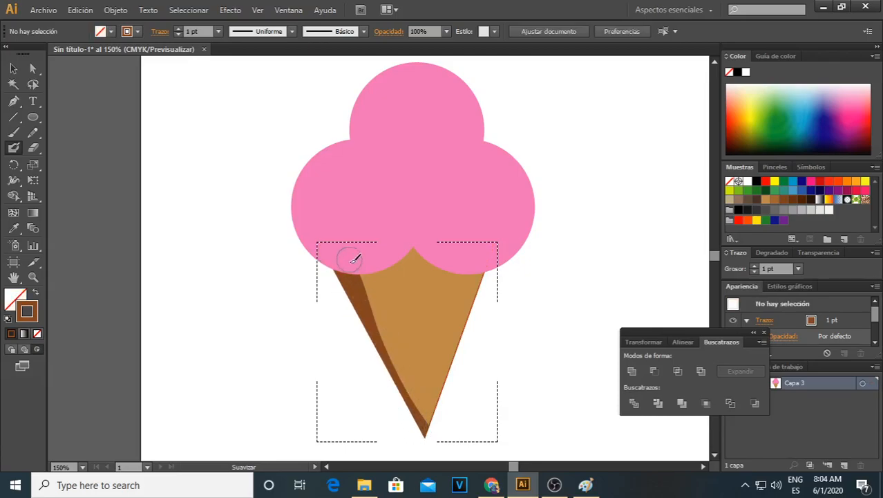
left_click_drag(423, 432, 350, 259)
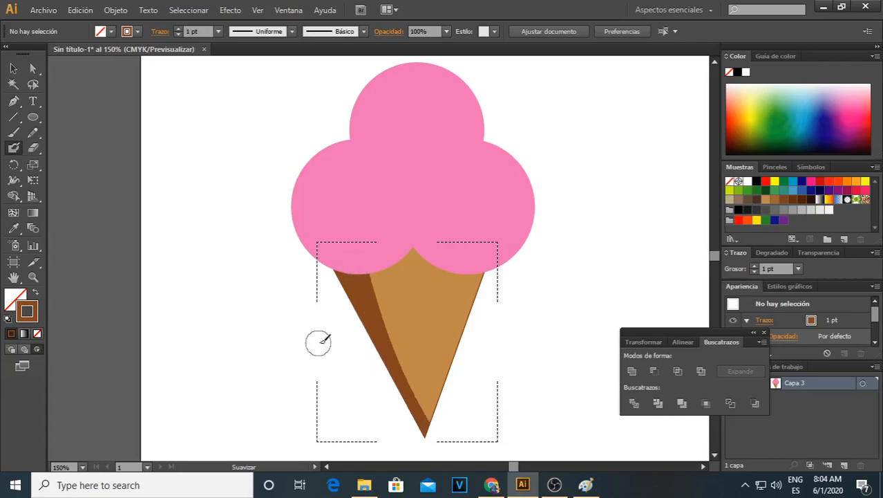
Set the stroke colour to light orange DB875D and paint a narrow highlight down the inside of the cone's right edge
double_click(35, 312)
left_click_drag(178, 260, 145, 234)
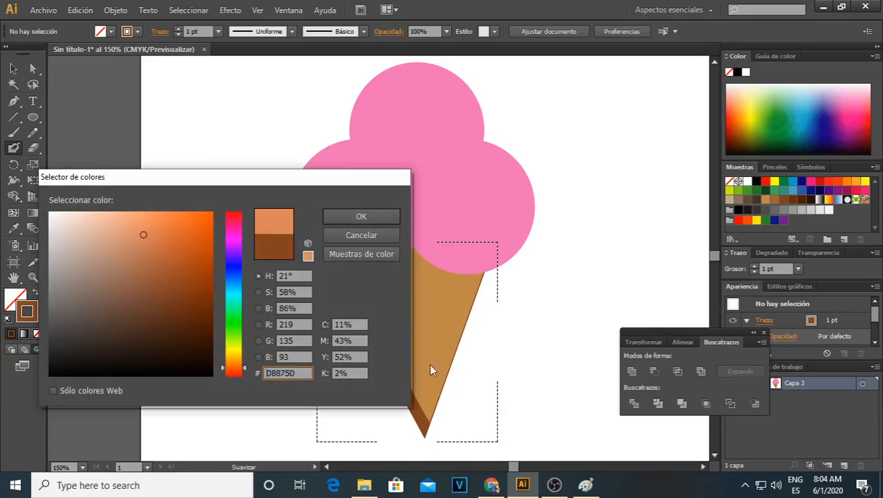
left_click(355, 216)
mouse_move(479, 258)
left_mouse_down()
mouse_move(469, 324)
mouse_move(432, 430)
left_mouse_up()
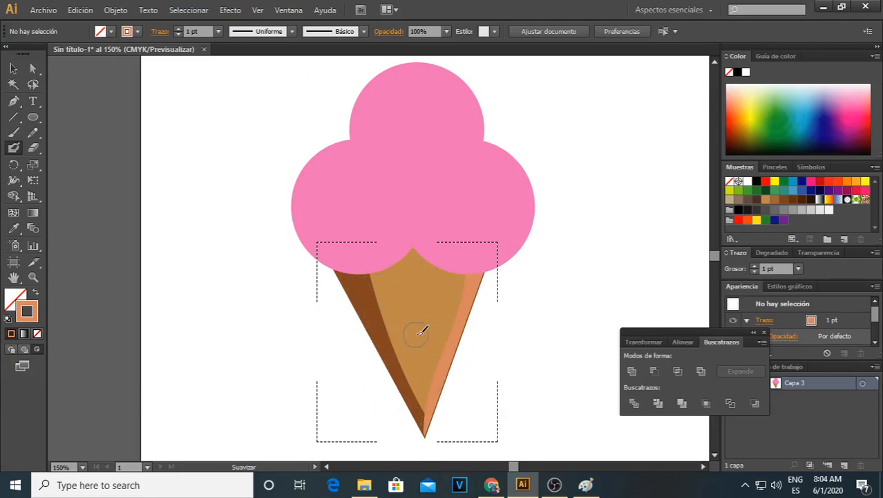
Leave the cone's inside drawing, select the pink scoops and activate the Blob Brush
left_click(13, 69)
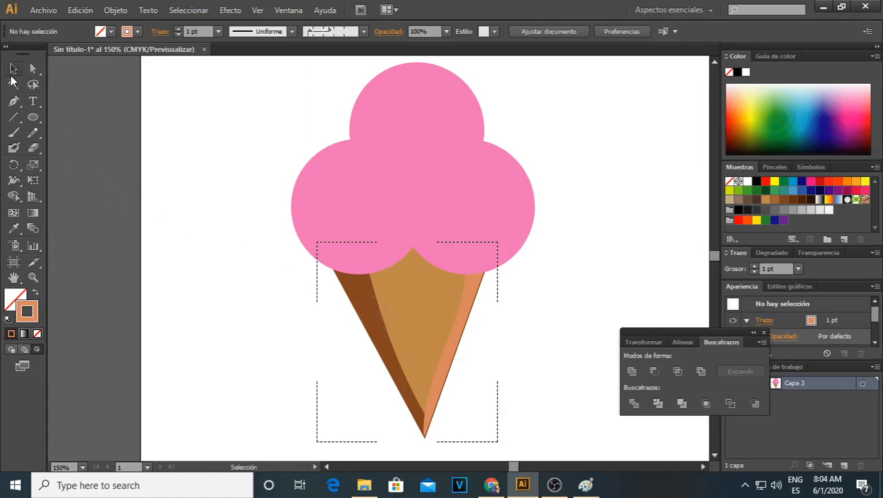
left_click(333, 178)
left_click(191, 196)
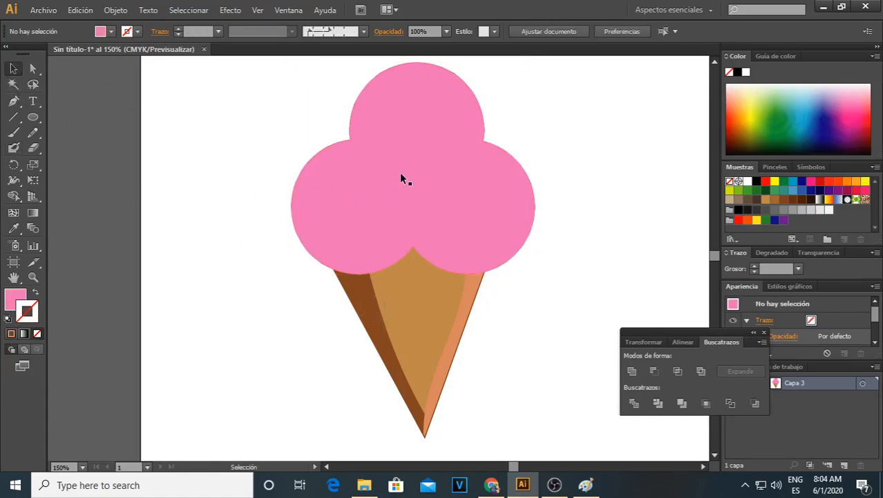
left_click(349, 205)
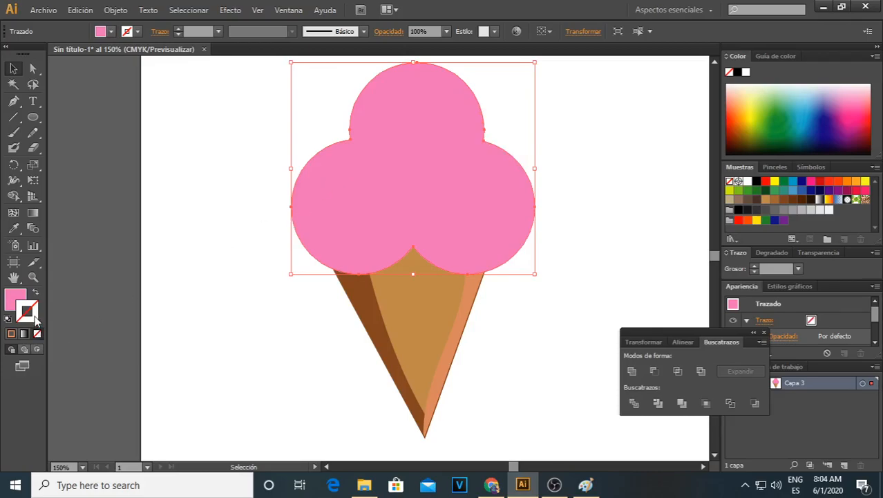
left_click(13, 150)
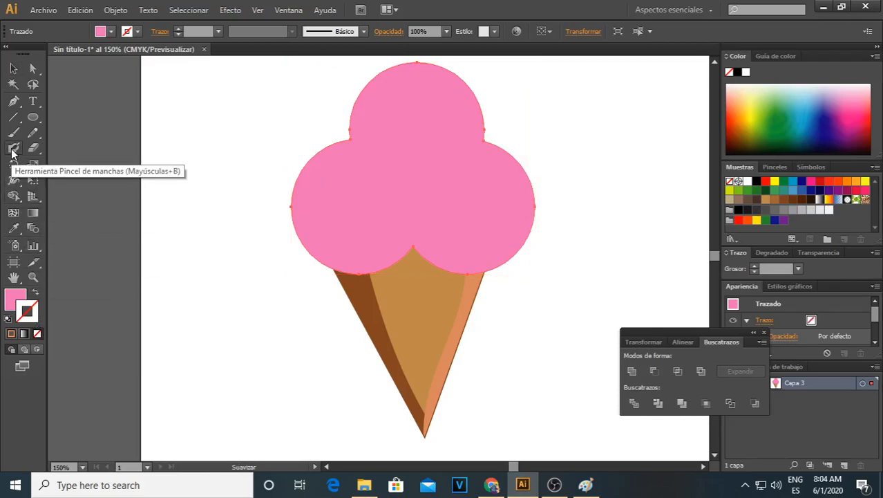
Paint a chocolate cap in brown 824121 over the top of the upper scoop, using Draw Inside mode
double_click(28, 313)
mouse_move(192, 257)
left_mouse_down()
mouse_move(199, 230)
mouse_move(171, 293)
left_mouse_up()
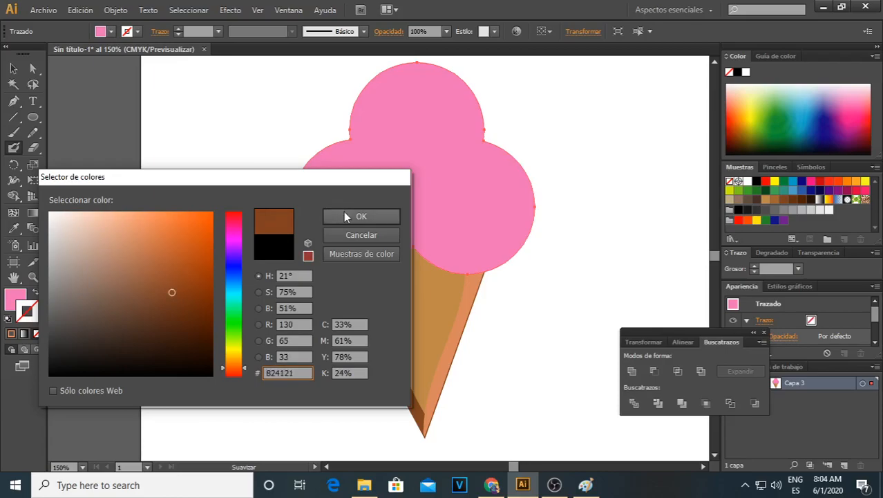
left_click(344, 216)
left_click(38, 349)
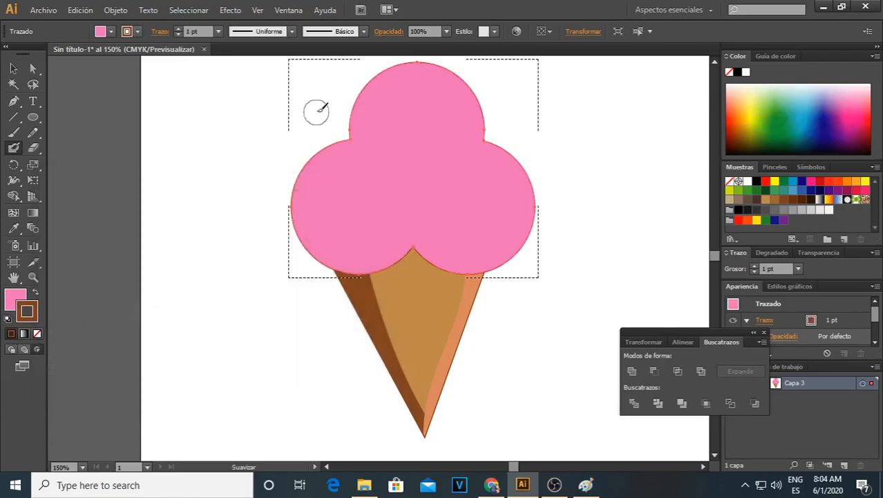
mouse_move(347, 103)
left_mouse_down()
mouse_move(398, 82)
mouse_move(474, 91)
mouse_move(486, 71)
mouse_move(421, 63)
mouse_move(353, 77)
left_mouse_up()
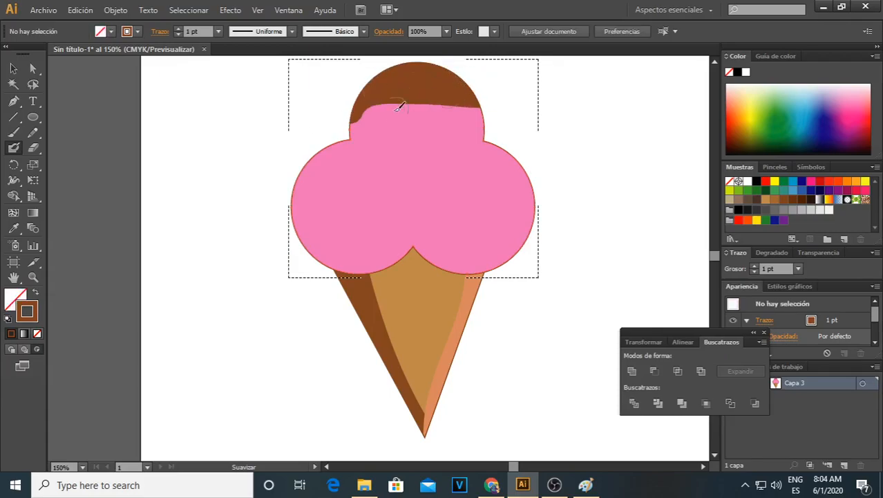
Reduce the Blob Brush size and paint chocolate drips along the lower edge of the brown cap
double_click(12, 149)
left_click_drag(314, 294, 318, 296)
left_click(542, 374)
mouse_move(368, 89)
left_mouse_down()
mouse_move(388, 116)
mouse_move(394, 92)
mouse_move(422, 115)
mouse_move(428, 106)
left_mouse_up()
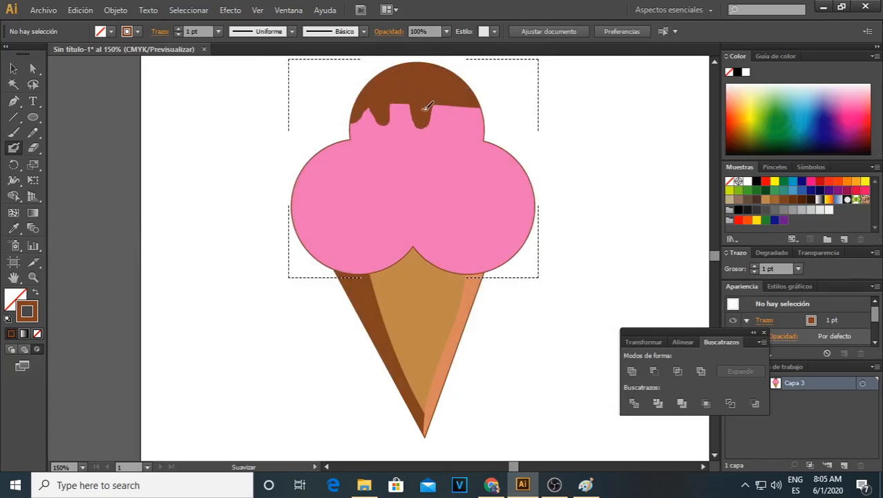
left_click_drag(476, 97, 488, 127)
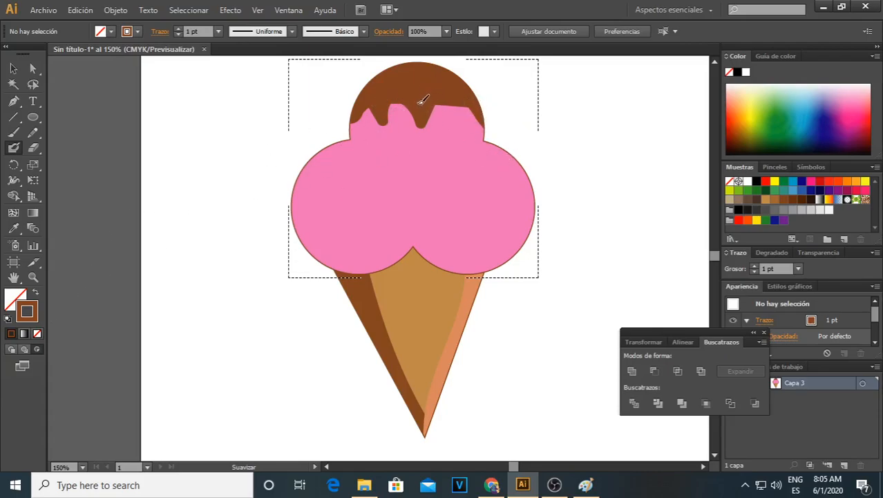
Set the brush's stroke colour to mustard yellow D1B305
double_click(36, 313)
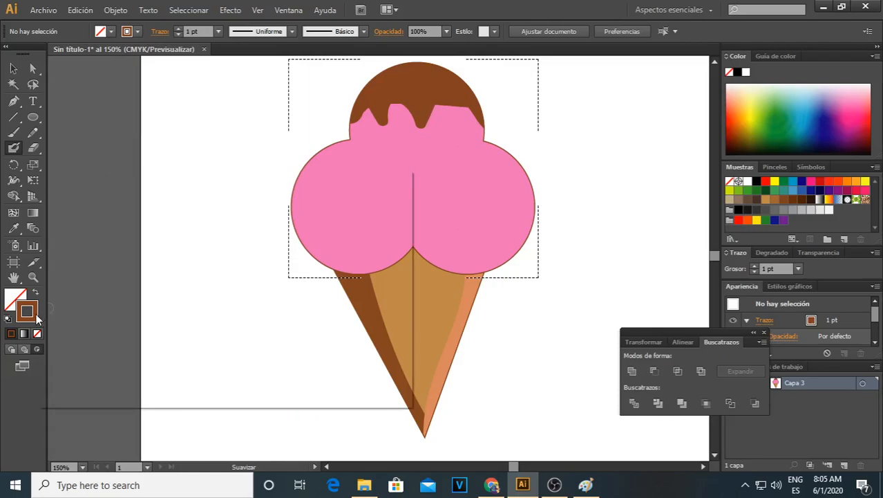
left_click(233, 345)
left_click_drag(233, 345, 233, 358)
left_click(174, 242)
left_click_drag(202, 246, 210, 239)
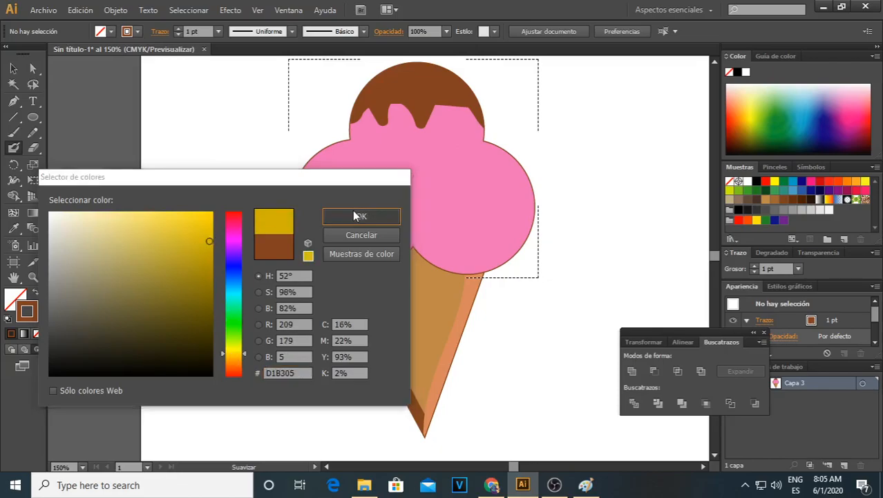
left_click(353, 210)
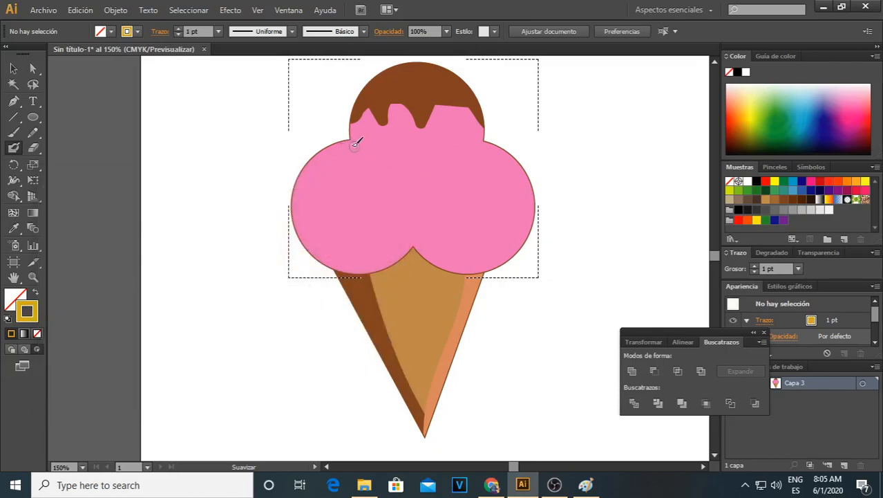
Paint a solid yellow sauce area with drips over the outer side of the left scoop
mouse_move(338, 170)
left_mouse_down()
mouse_move(325, 191)
mouse_move(312, 187)
mouse_move(311, 169)
left_mouse_up()
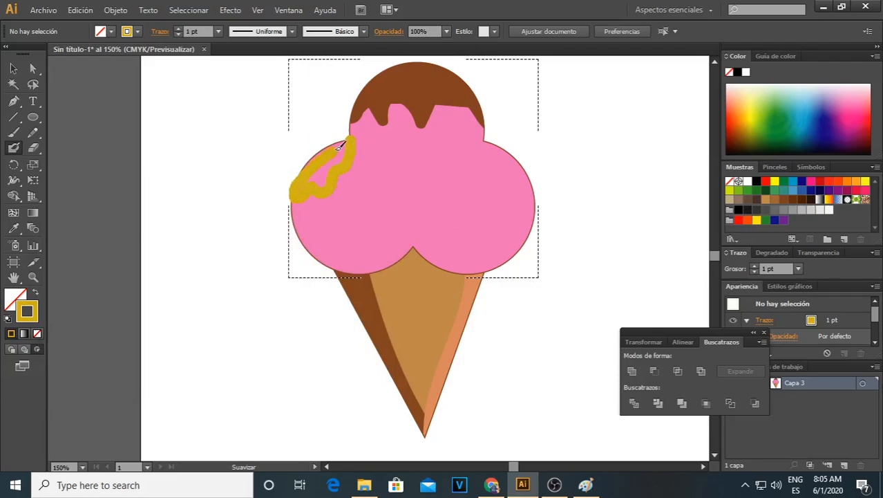
left_click_drag(339, 148, 300, 173)
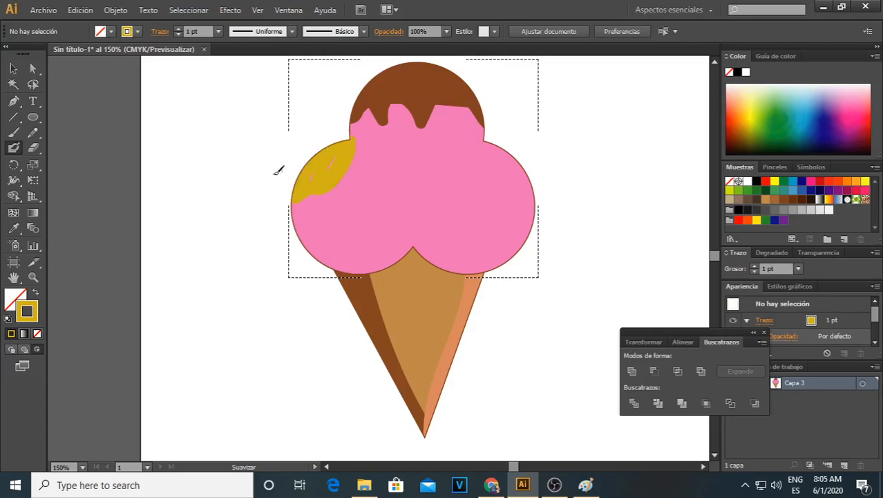
mouse_move(356, 148)
left_mouse_down()
mouse_move(347, 126)
mouse_move(349, 158)
left_mouse_up()
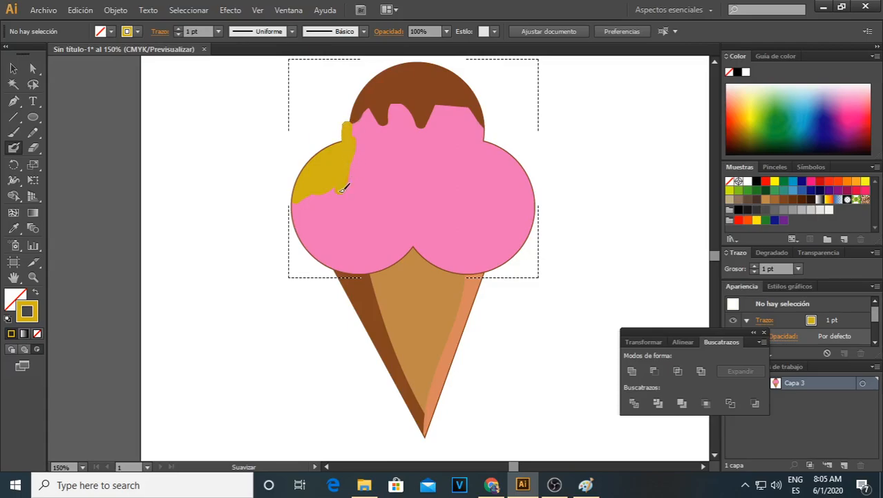
mouse_move(326, 196)
left_mouse_down()
mouse_move(316, 186)
mouse_move(304, 241)
mouse_move(302, 202)
mouse_move(298, 225)
mouse_move(296, 208)
left_mouse_up()
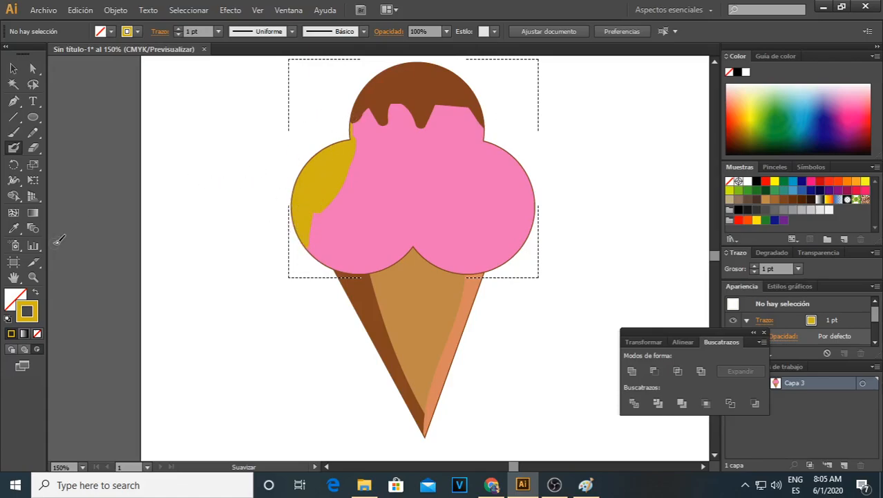
mouse_move(323, 211)
left_mouse_down()
mouse_move(327, 235)
mouse_move(335, 197)
left_mouse_up()
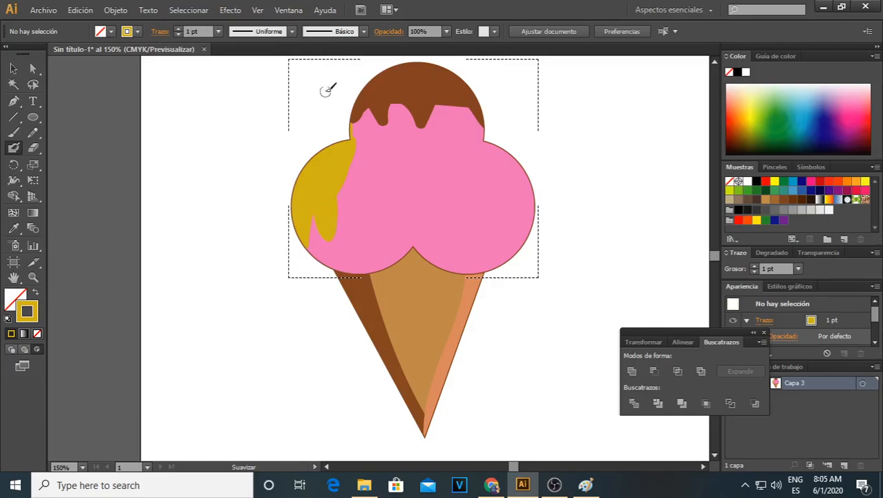
Set the brush's stroke colour to light green 87D16F
double_click(28, 313)
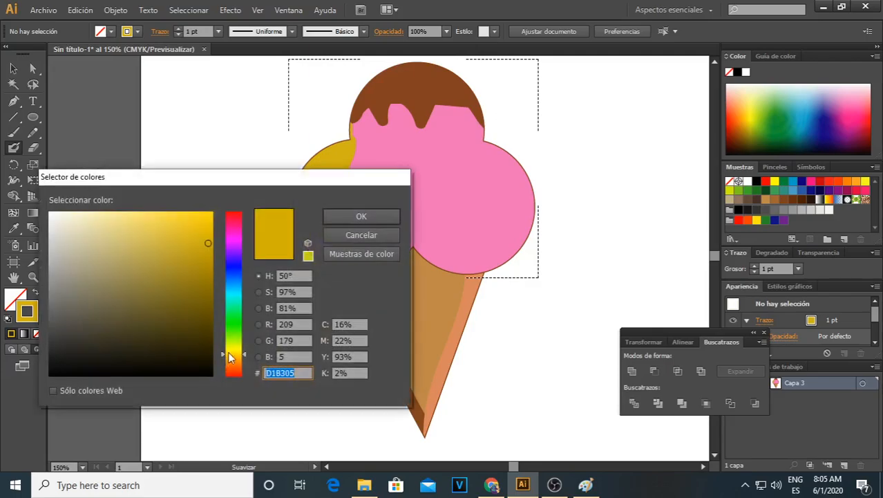
left_click_drag(230, 356, 230, 329)
left_click_drag(207, 282, 125, 240)
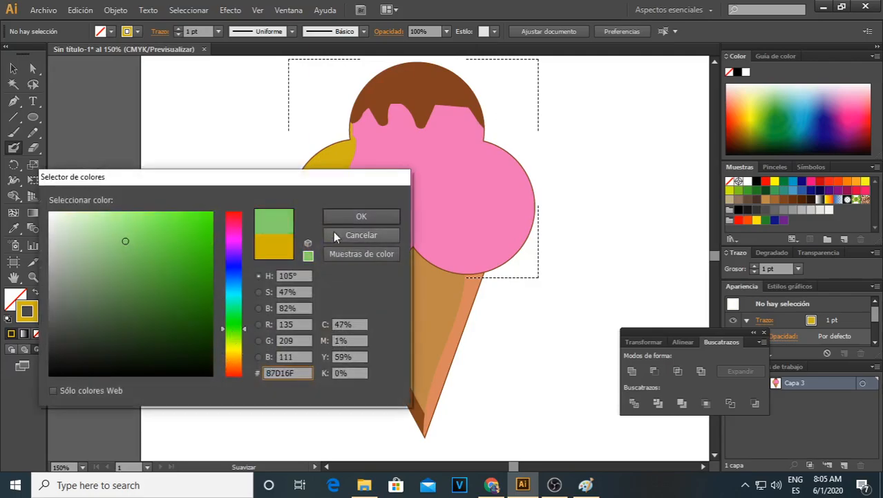
left_click(355, 215)
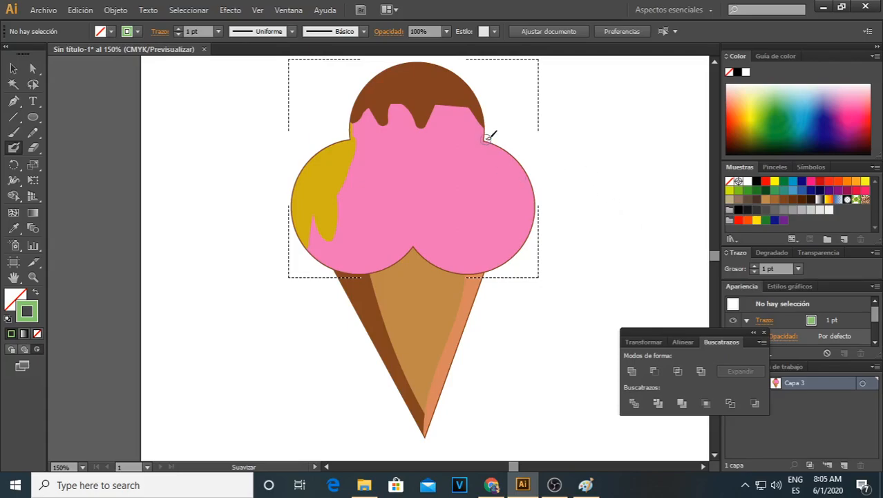
Paint a solid green sauce area with two inner drips over the outer side of the right scoop
mouse_move(497, 148)
left_mouse_down()
mouse_move(519, 185)
mouse_move(519, 257)
mouse_move(522, 185)
left_mouse_up()
mouse_move(534, 235)
left_mouse_down()
mouse_move(526, 166)
mouse_move(528, 211)
left_mouse_up()
left_click_drag(533, 211, 531, 185)
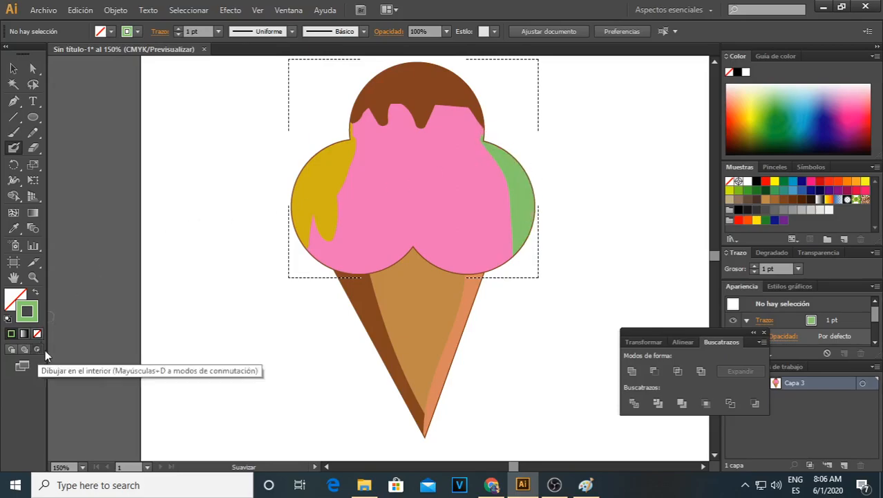
mouse_move(495, 142)
left_mouse_down()
mouse_move(482, 195)
mouse_move(494, 165)
left_mouse_up()
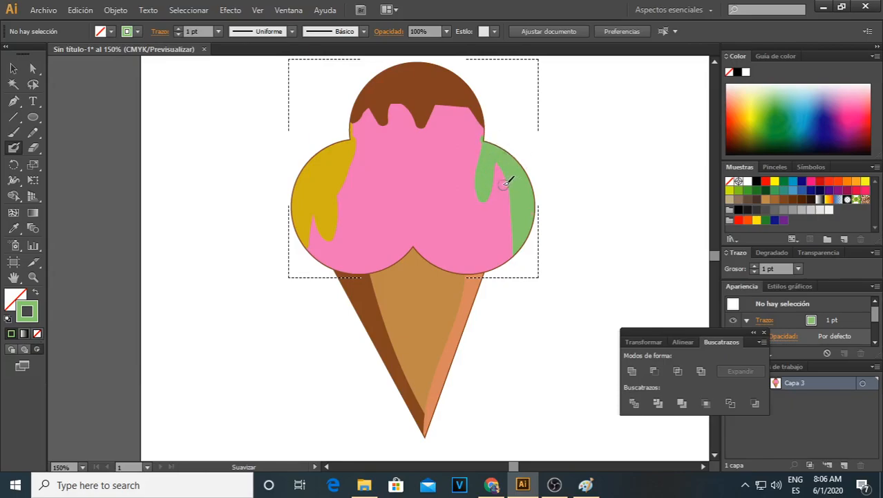
left_click_drag(507, 176, 506, 199)
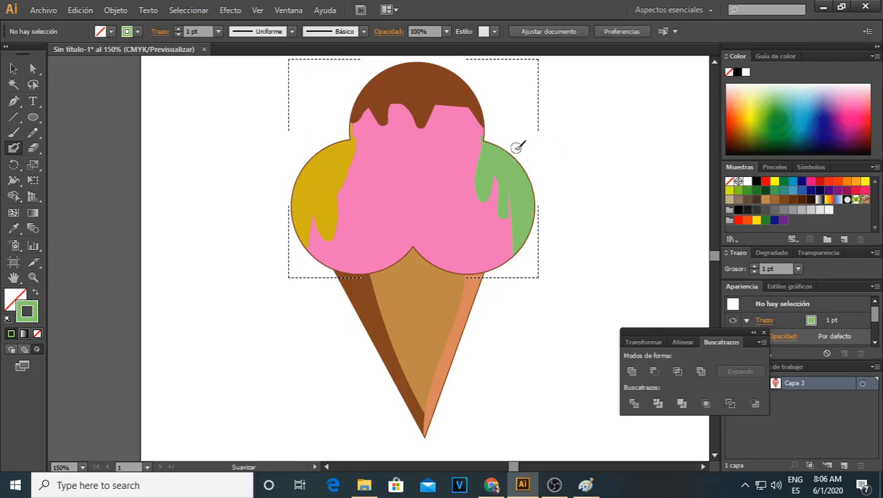
left_click_drag(513, 159, 548, 111)
left_click_drag(522, 163, 535, 119)
mouse_move(519, 157)
left_mouse_down()
mouse_move(562, 112)
mouse_move(553, 121)
mouse_move(562, 126)
left_mouse_up()
Leave Draw Inside mode and draw a small upright sprinkle rectangle in the empty area left of the ice cream
left_click(13, 68)
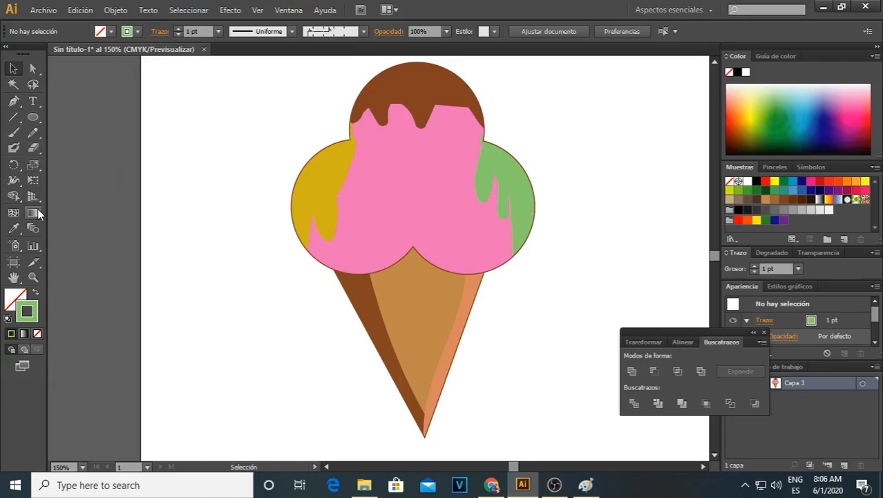
left_click_drag(39, 119, 63, 117)
left_click_drag(167, 139, 172, 154)
left_click(13, 69)
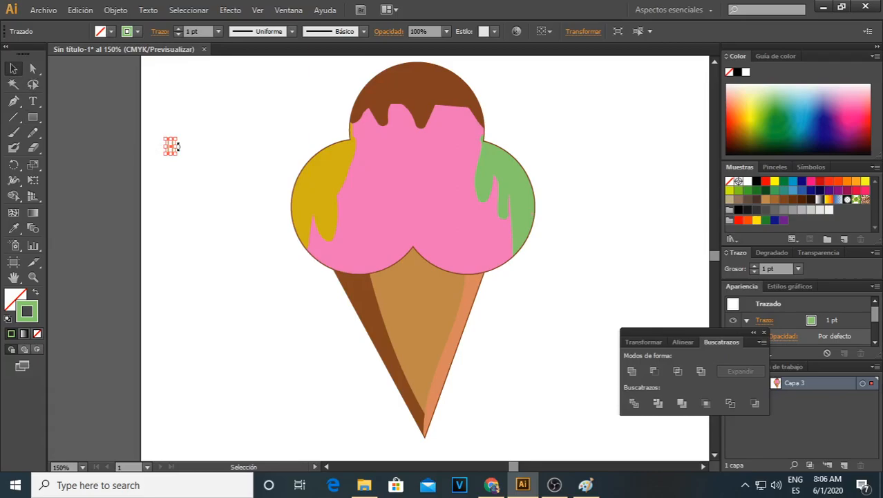
Remove the small rectangle's stroke and fill it with CMYK yellow
scroll(189, 121, "up", 1)
scroll(168, 174, "up", 2)
left_click(137, 31)
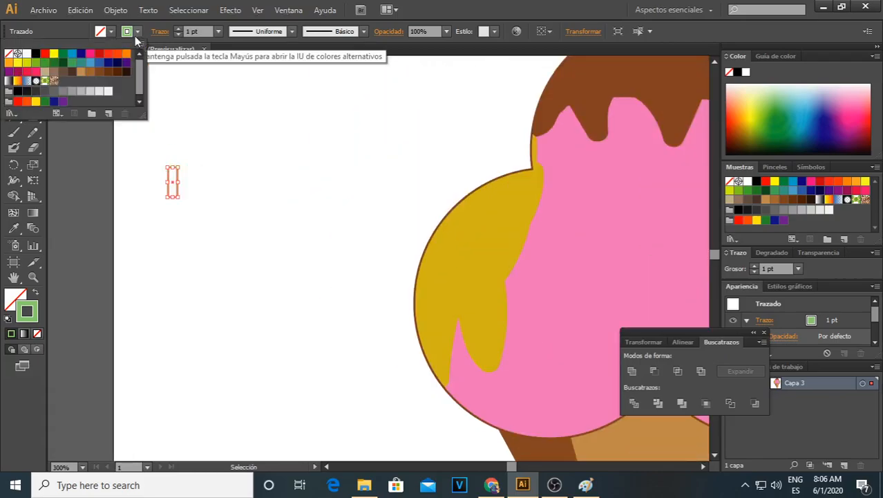
left_click(9, 53)
left_click(118, 48)
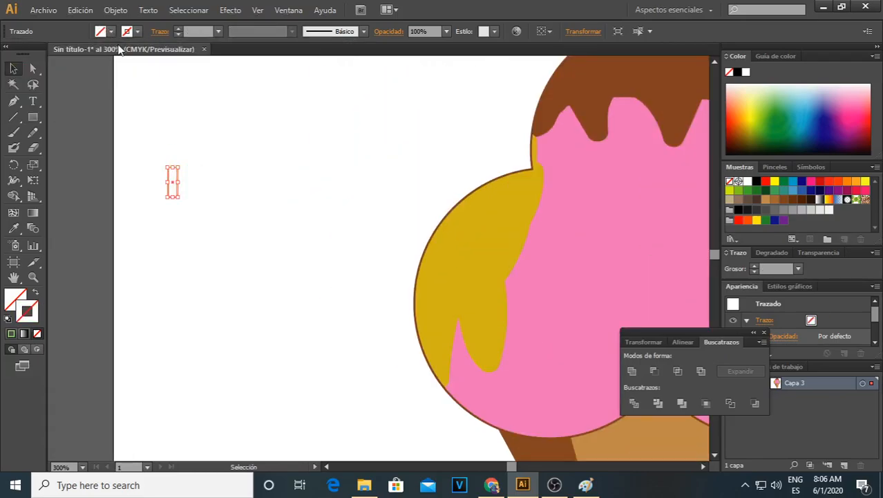
left_click(111, 31)
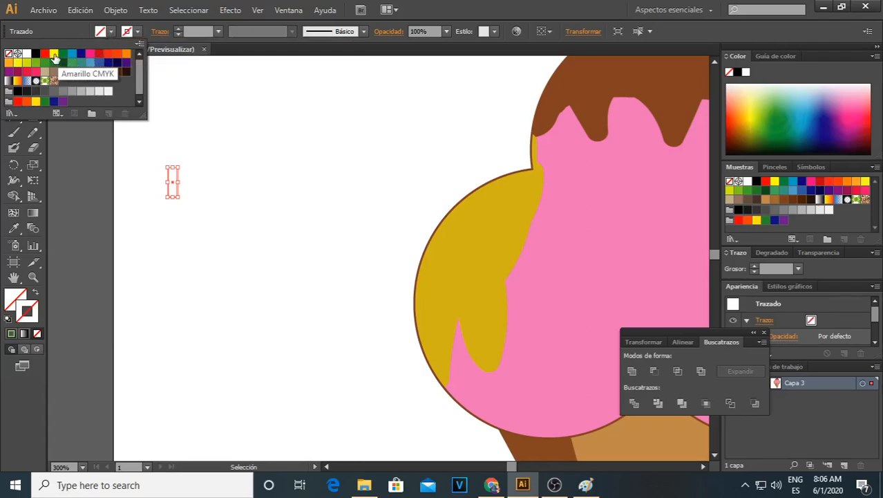
left_click(55, 58)
left_click(239, 173)
Duplicate the sprinkle twice to the right, filling the first copy dark green and the second magenta pink
left_click_drag(173, 184, 228, 174)
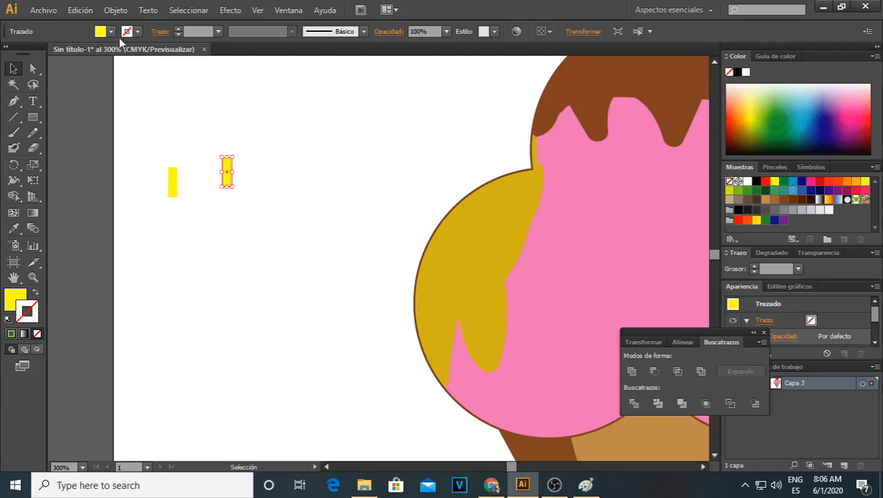
left_click(111, 32)
left_click(34, 67)
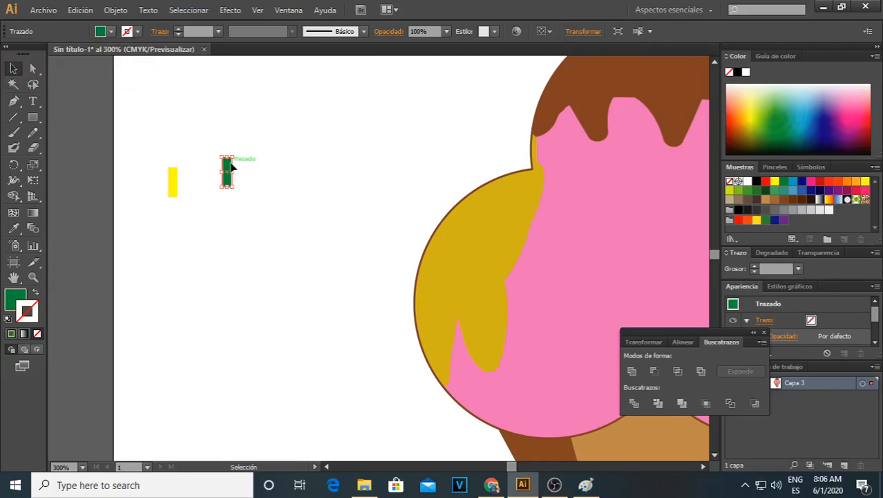
left_click_drag(231, 167, 279, 179)
left_click(111, 32)
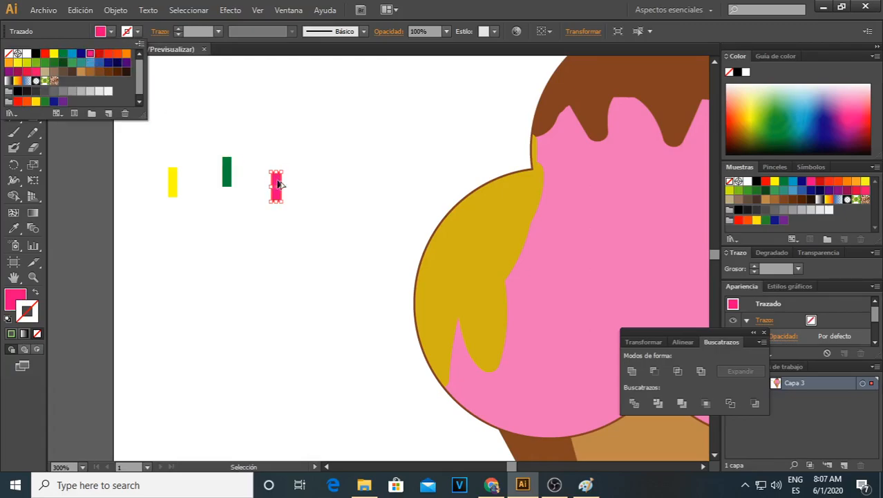
left_click(278, 185)
Duplicate the pink sprinkle below the green one with a yellow fill, and copy the green sprinkle to the upper left
left_click_drag(280, 186, 231, 213)
left_click(110, 31)
left_click(54, 53)
left_click(165, 213)
left_click_drag(226, 172, 186, 158)
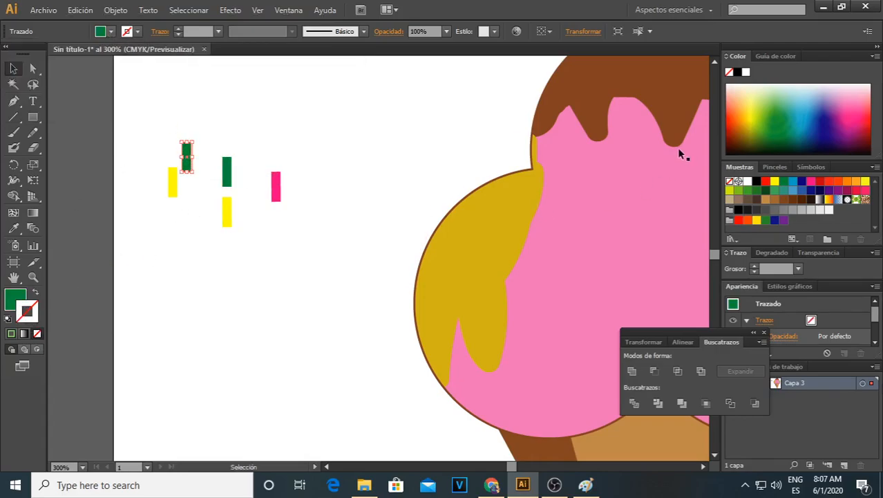
key("x")
left_click(805, 104)
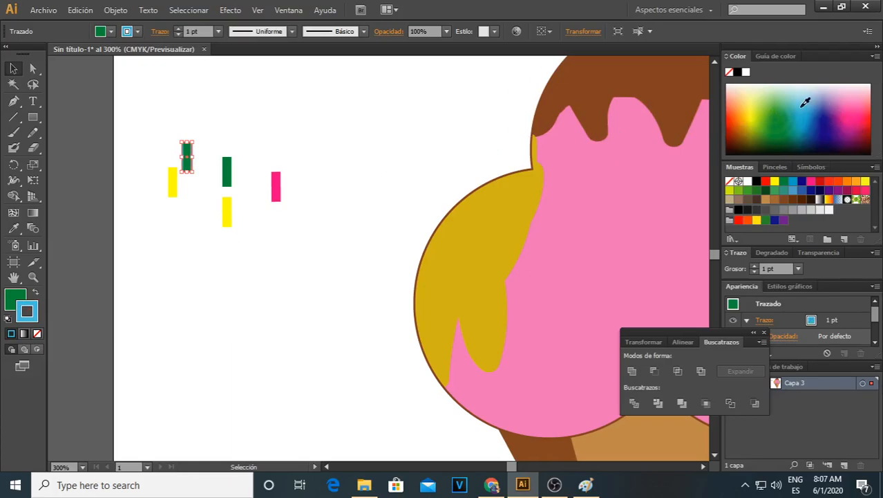
left_click(266, 138)
left_click(16, 296)
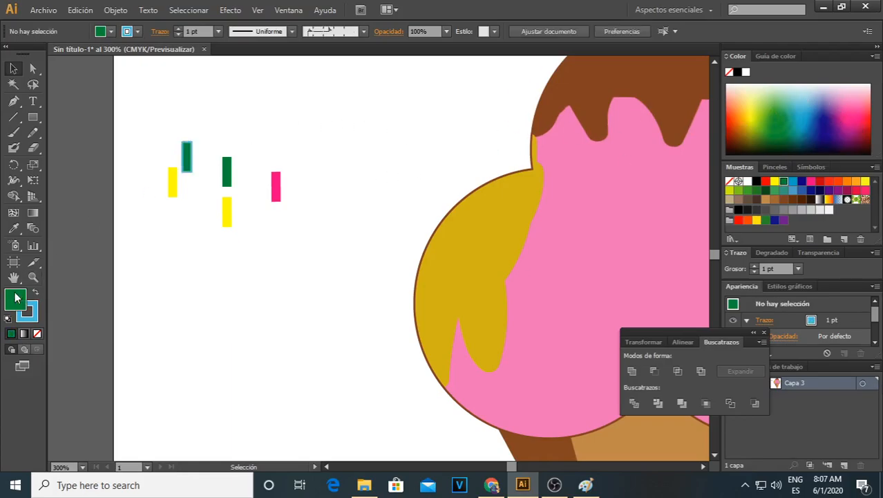
left_click(110, 31)
left_click(9, 54)
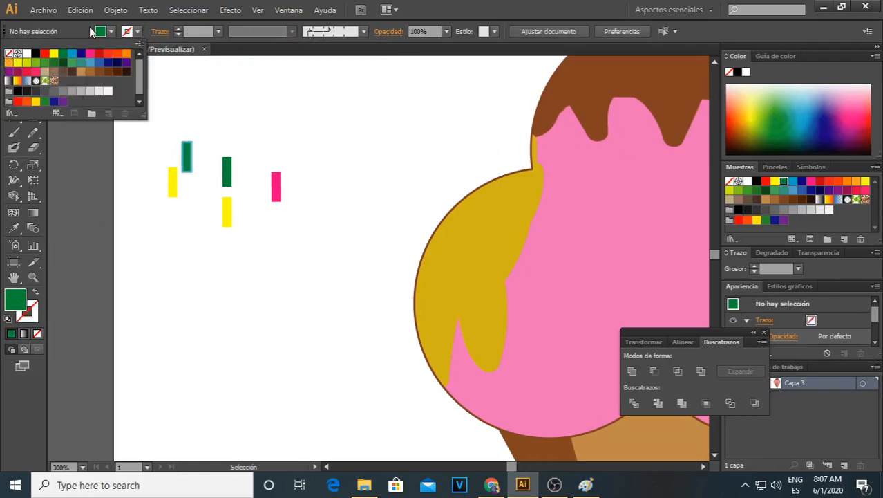
left_click(191, 166)
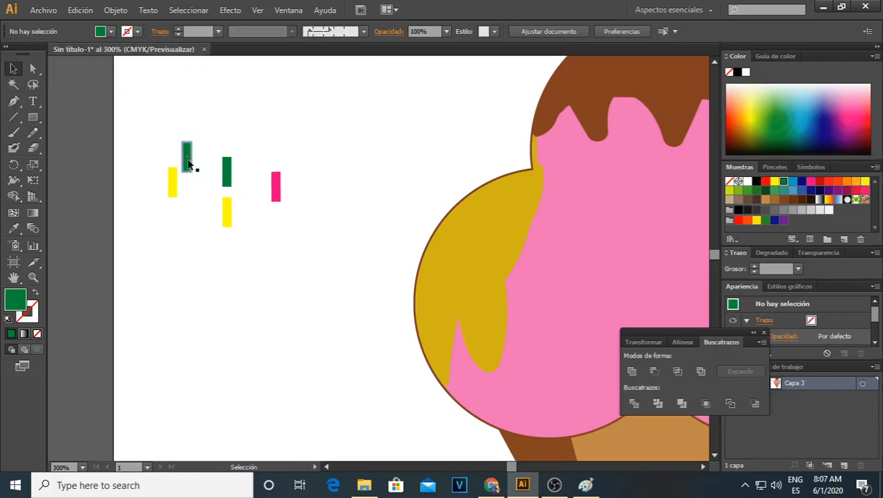
left_click(191, 165)
left_click(138, 31)
left_click(8, 53)
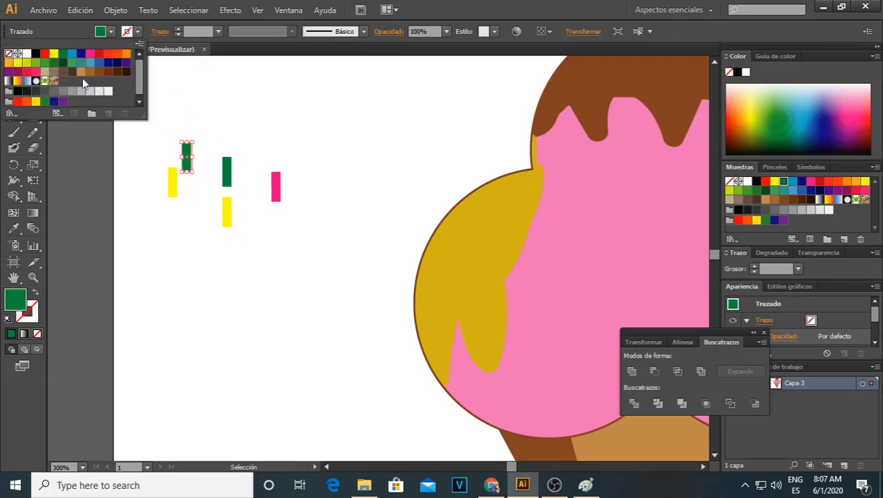
Fill the upper-left green sprinkle copy with dark blue
left_click(101, 32)
left_click(98, 32)
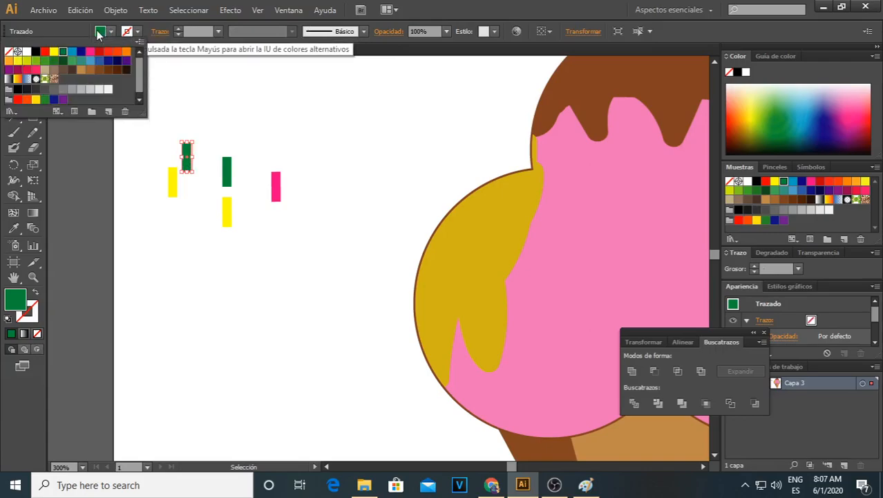
left_click(57, 113)
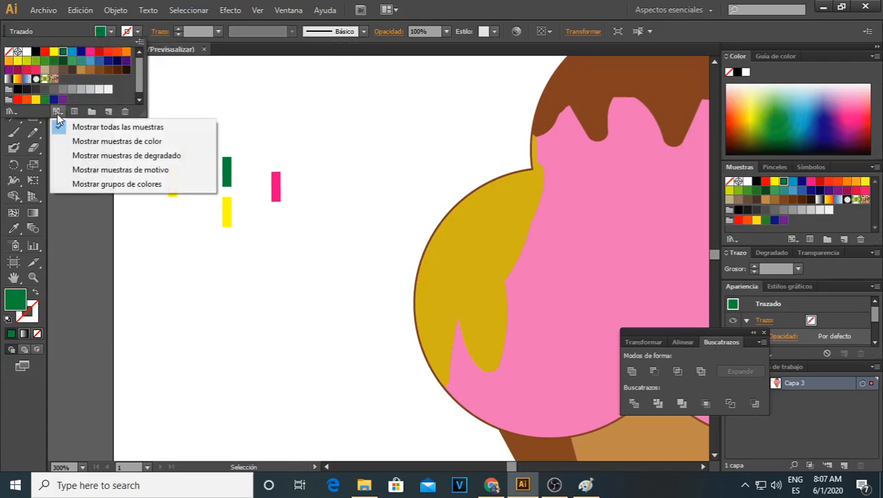
left_click(89, 32)
left_click(98, 32)
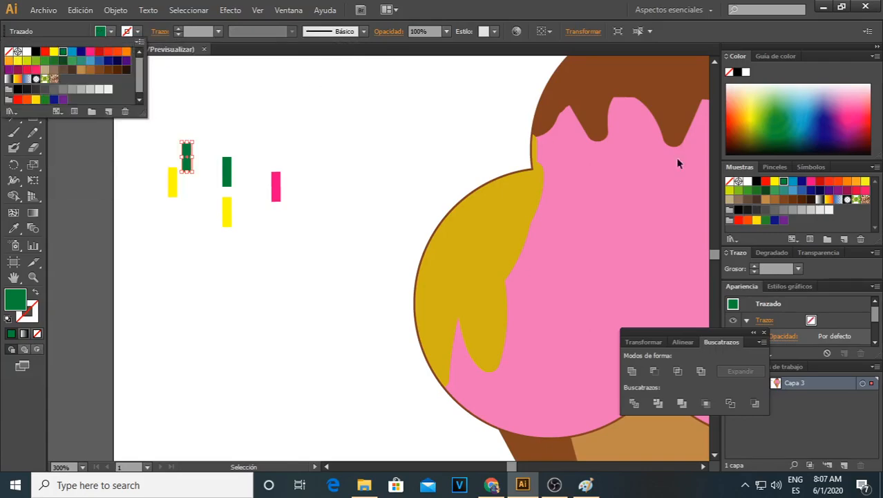
left_click(779, 125)
left_click(783, 120)
left_click_drag(804, 112, 827, 107)
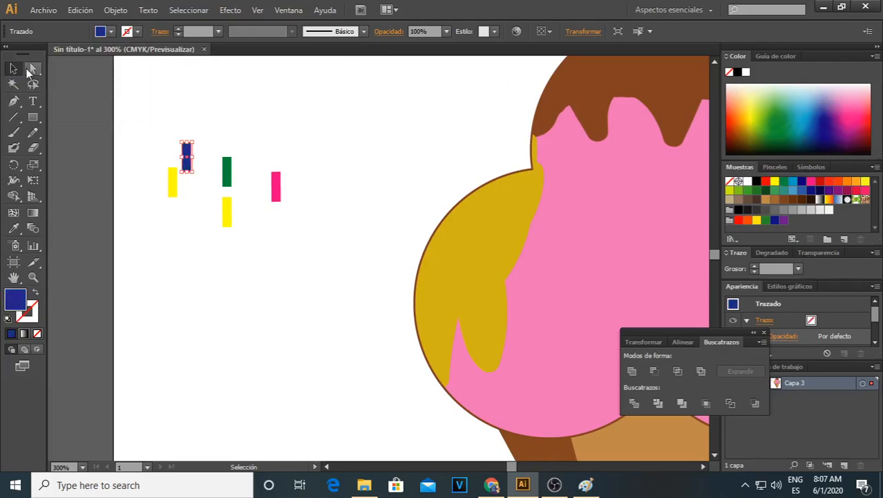
left_click(256, 106)
Move the magenta sprinkle onto the middle of the pink ice cream and rotate it diagonally
scroll(252, 118, "down", 2)
left_click_drag(263, 158, 436, 184)
scroll(453, 181, "up", 1)
scroll(439, 179, "up", 1)
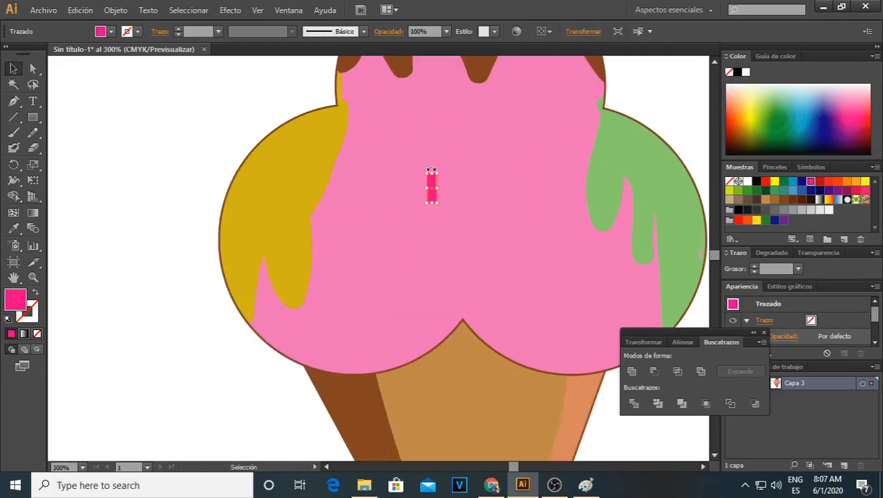
left_click_drag(431, 169, 331, 170)
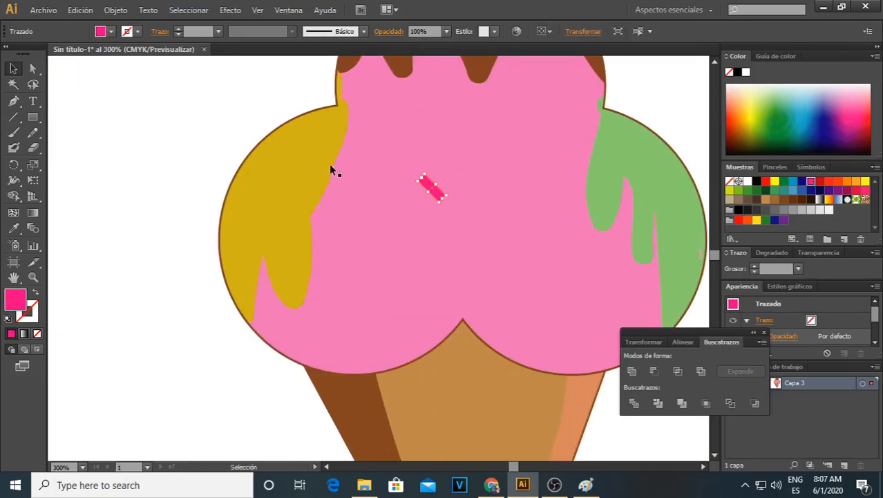
left_click(164, 132)
Move the green sprinkle onto the pink ice cream, right of the magenta one, and tilt it slightly
scroll(134, 132, "down", 1)
left_click_drag(74, 137, 394, 196)
left_click(394, 181)
left_click(394, 198)
left_click_drag(392, 184, 397, 186)
left_click(194, 123)
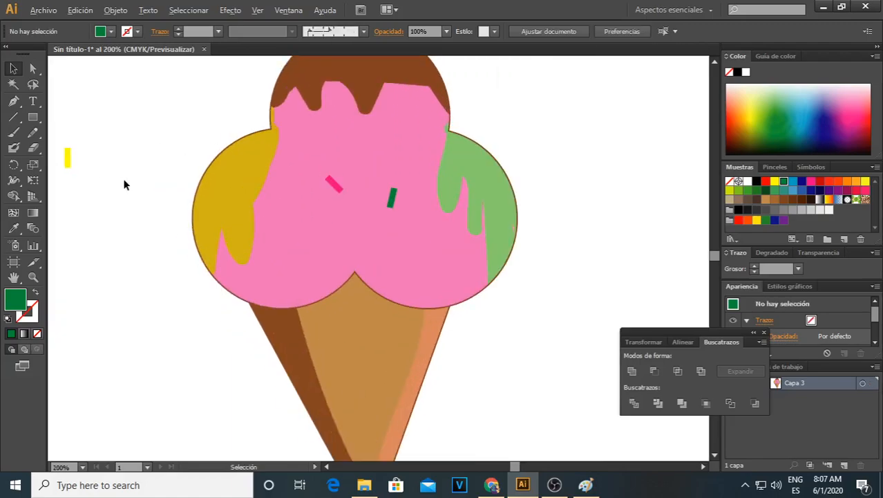
Place a yellow sprinkle below the magenta one on the pink ice cream and rotate it diagonally
key("ctrl+1")
left_click_drag(94, 168, 250, 188)
scroll(233, 210, "up", 1, "alt")
left_click(107, 157)
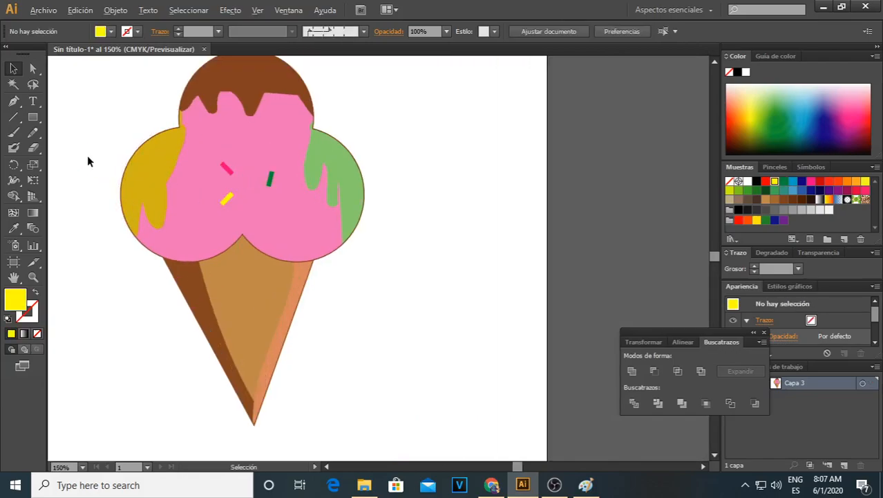
Place the dark blue sprinkle on the pink ice cream just above the cone's tip between the scoops, tilted
scroll(87, 155, "up", 1, "alt")
scroll(87, 157, "down", 2)
scroll(88, 157, "up", 4)
scroll(88, 157, "down", 3, "ctrl")
scroll(88, 157, "up", 11, "ctrl")
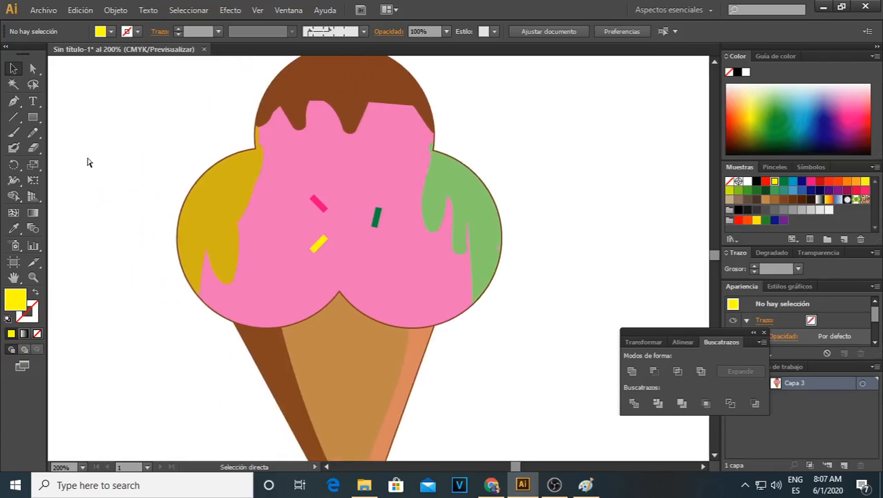
left_click_drag(104, 142, 463, 244)
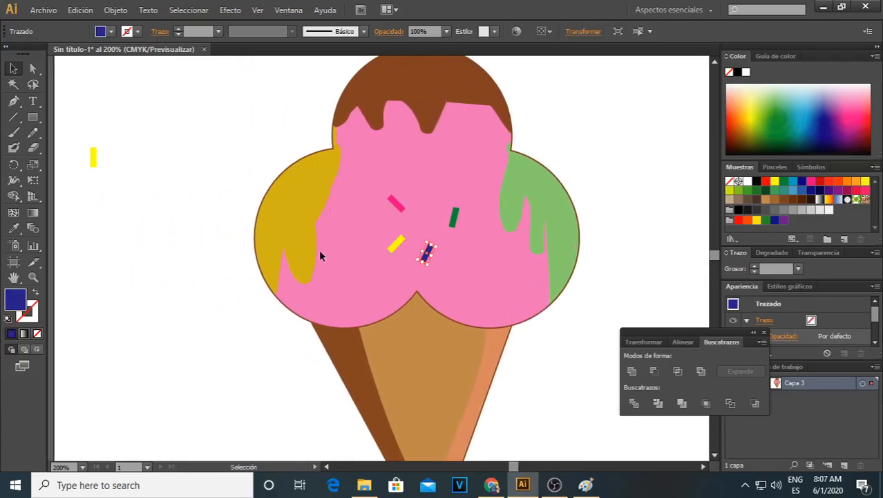
Place the remaining yellow sprinkle on the scoops and scatter extra copies of the green, magenta and blue sprinkles around it
left_click(165, 182)
left_click_drag(98, 157, 463, 251)
left_click_drag(455, 217, 483, 250)
left_click_drag(417, 257, 366, 265)
left_click(204, 191)
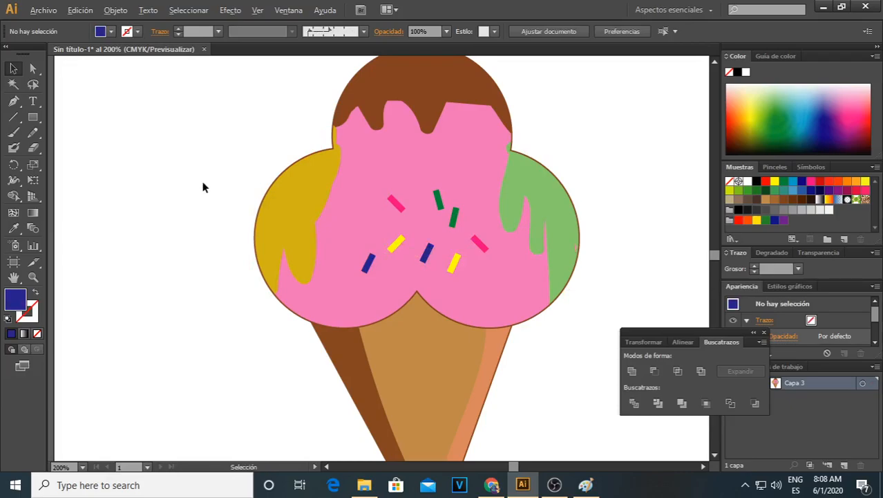
Select the clipped group that holds the ice cream scoops and their sauces
key("ctrl+minus")
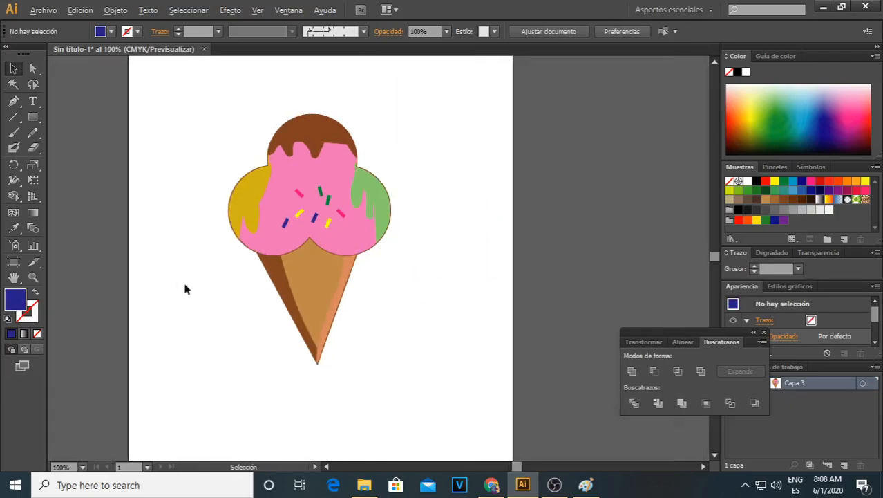
scroll(249, 315, "up", 1)
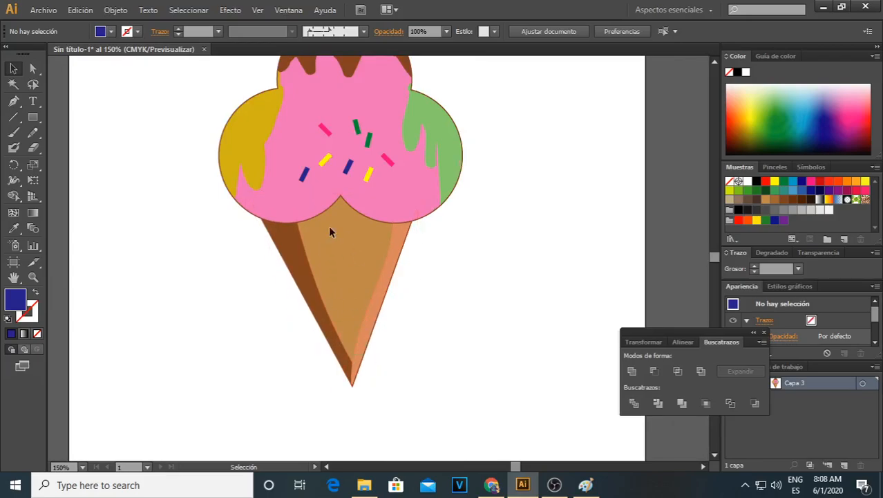
scroll(334, 271, "up", 1)
scroll(304, 222, "up", 1)
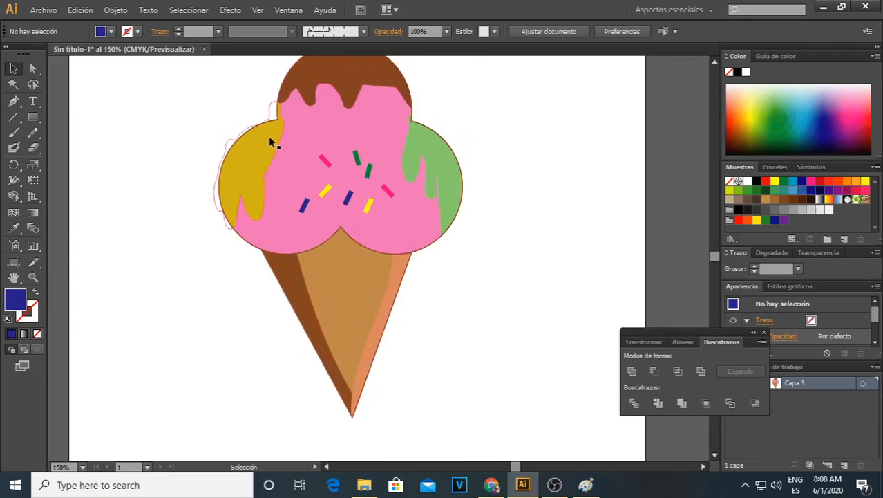
left_click(412, 115)
left_click(142, 31)
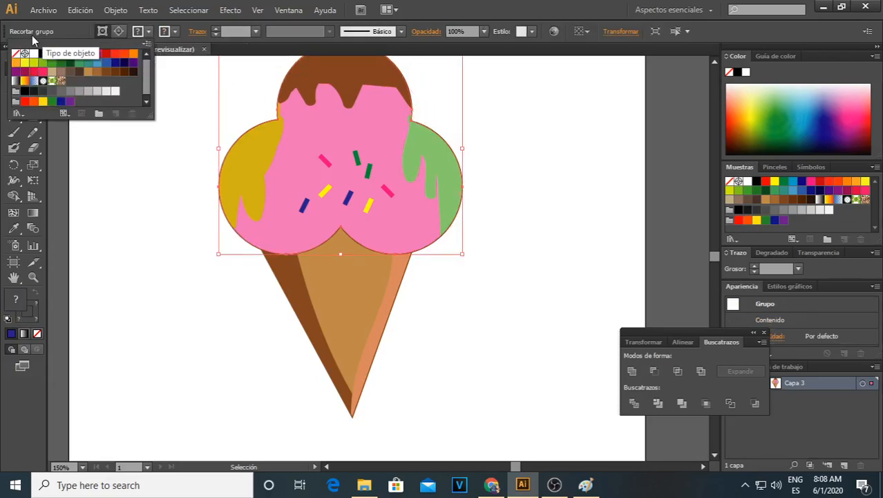
left_click(16, 55)
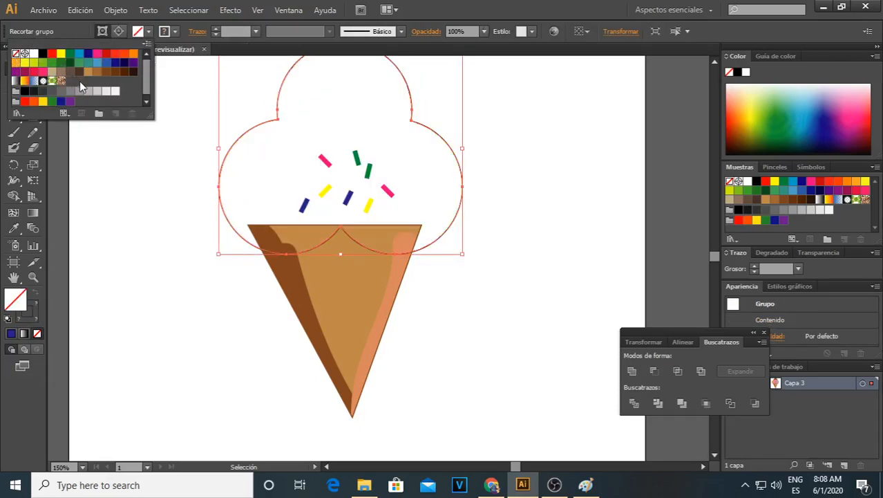
key("Escape")
key("ctrl+z")
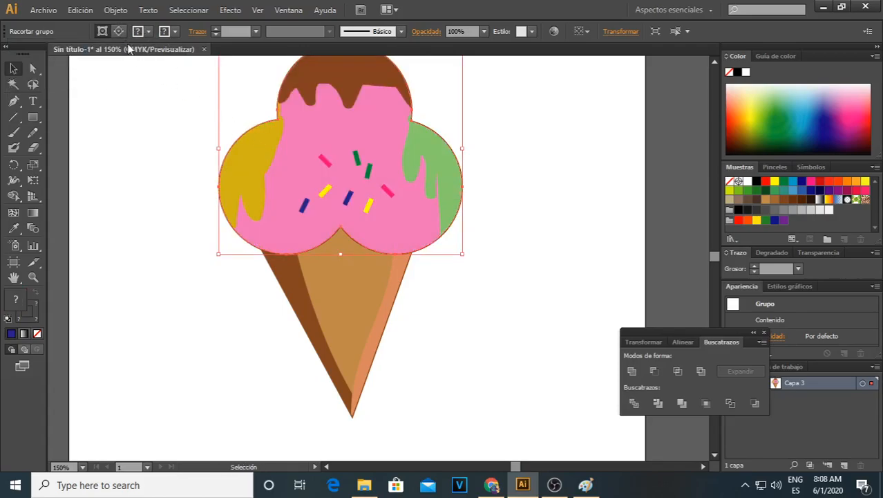
Remove the stroke from the clipped scoops group by setting it to none, and deselect it
left_click(149, 31)
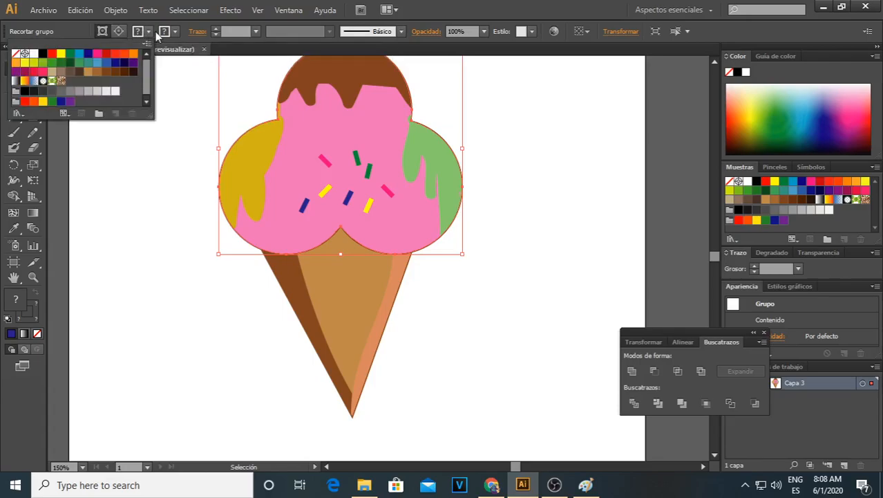
left_click(175, 31)
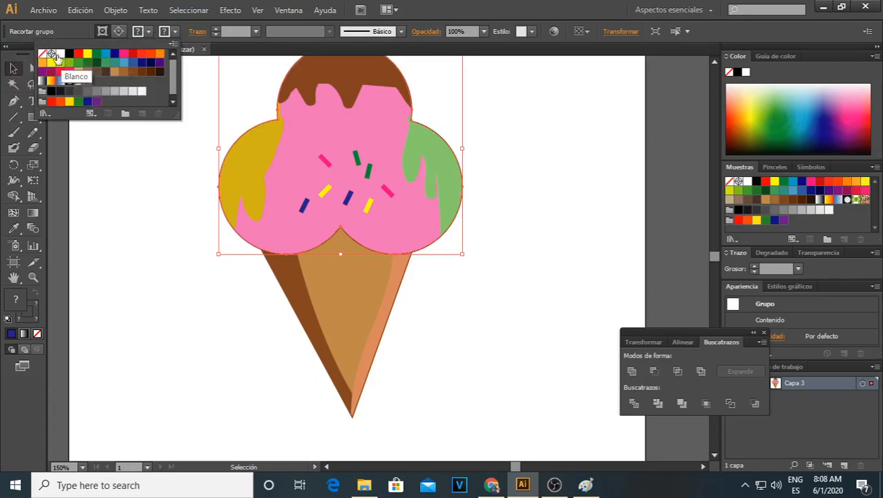
left_click(43, 54)
left_click(85, 211)
left_click(98, 213)
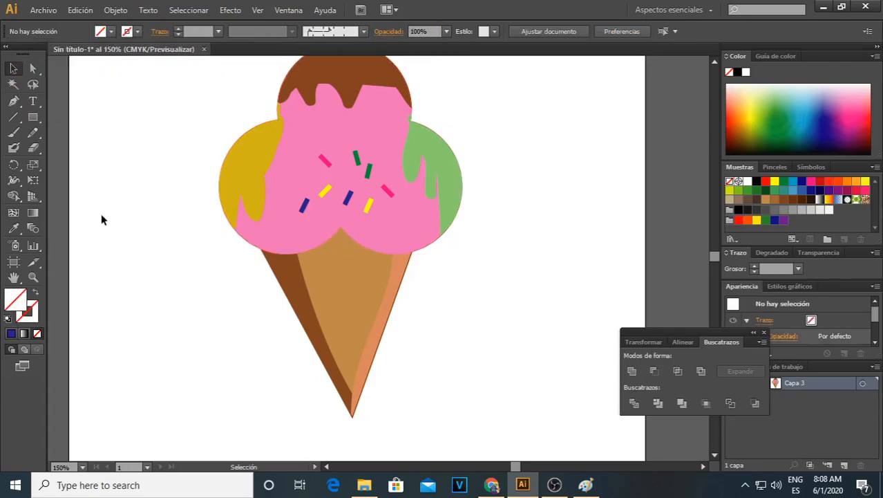
Select the clipped cone group, set its stroke to none, and deselect it
key("ctrl+1")
scroll(272, 342, "up", 1)
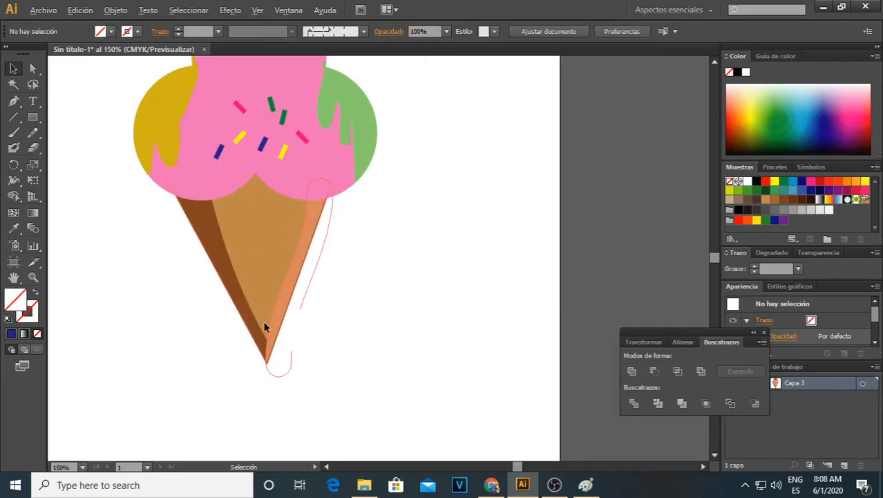
left_click(267, 366)
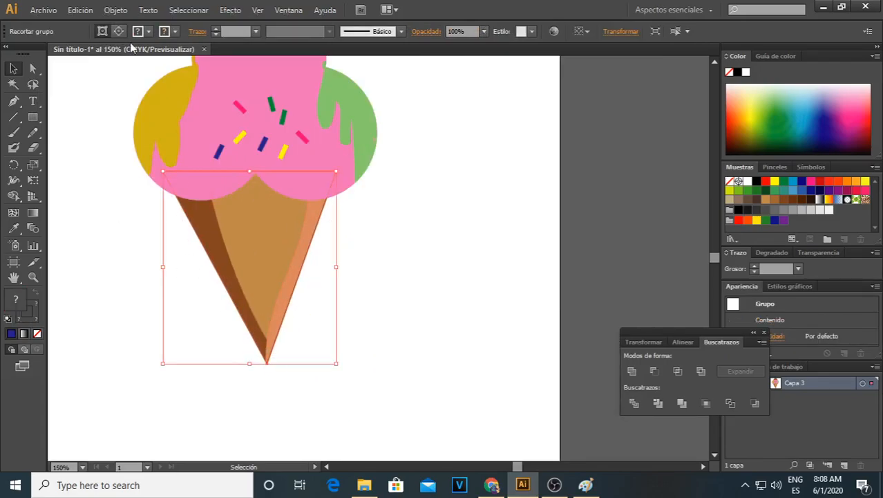
left_click(173, 31)
left_click(42, 54)
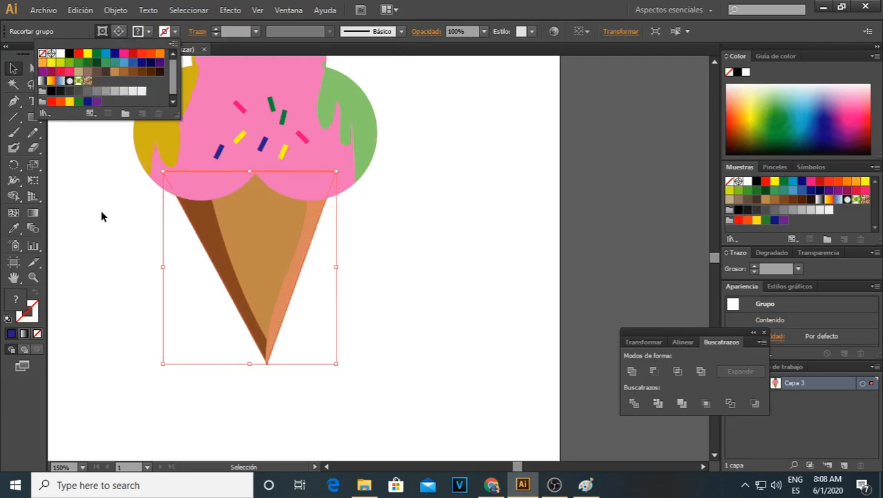
left_click(101, 214)
left_click(102, 214)
Select the whole ice cream illustration and scale it down to about 70% of its size on the artboard
key("ctrl+1")
scroll(102, 214, "up", 4)
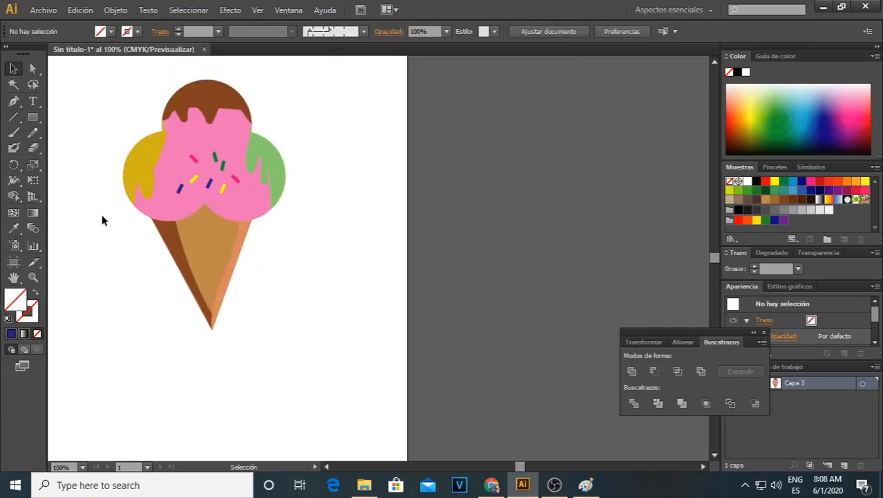
scroll(102, 216, "left", 4)
left_click_drag(159, 155, 399, 335)
left_click_drag(204, 136, 247, 195)
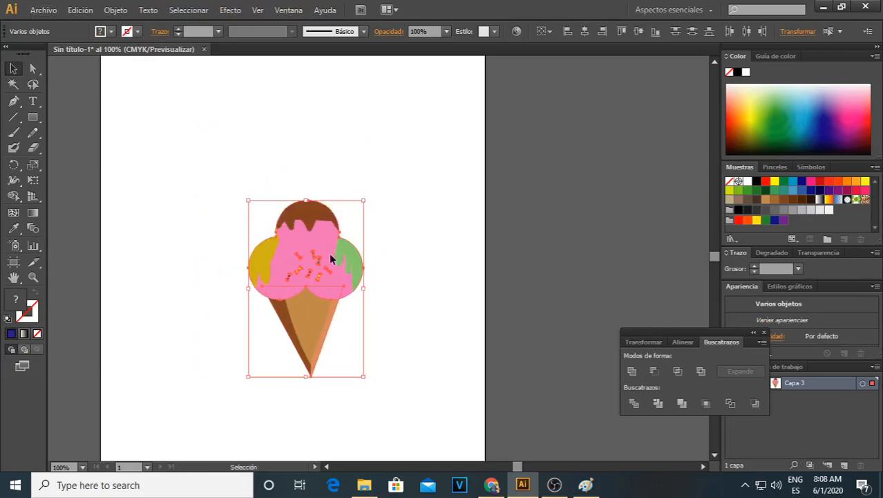
left_click(357, 296)
Scatter extra magenta, green and yellow sprinkle copies over the pink ice cream, tilting them at different angles
scroll(244, 283, "up", 2)
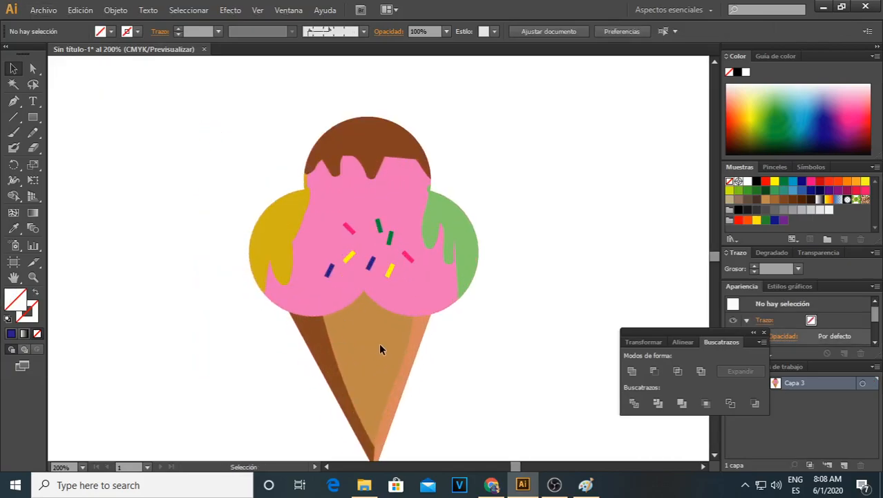
left_click(372, 294)
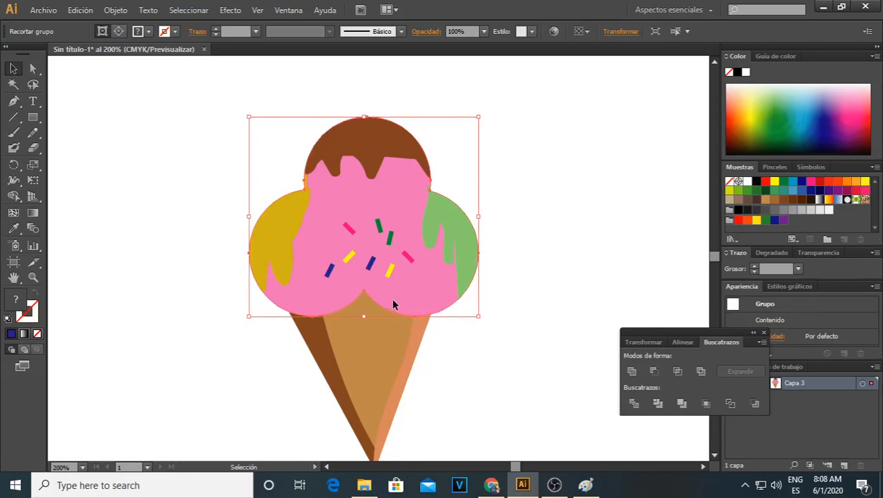
left_click(517, 263)
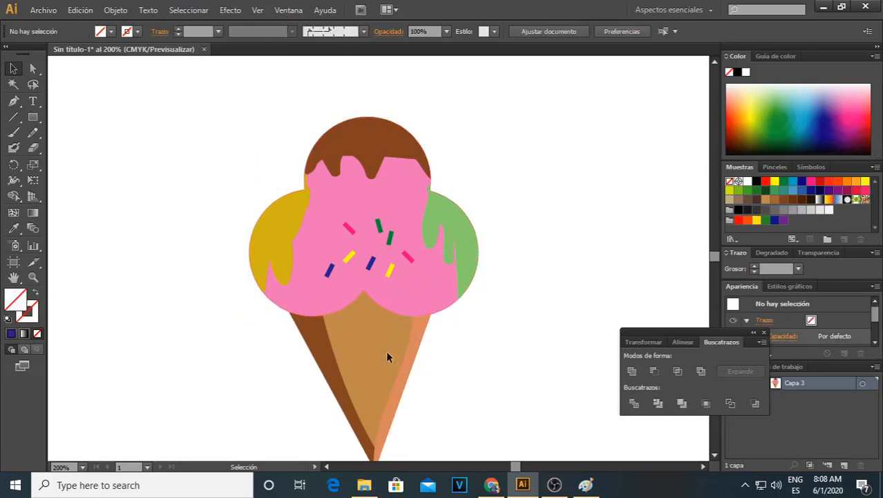
left_click(349, 233)
left_click_drag(349, 233, 354, 198)
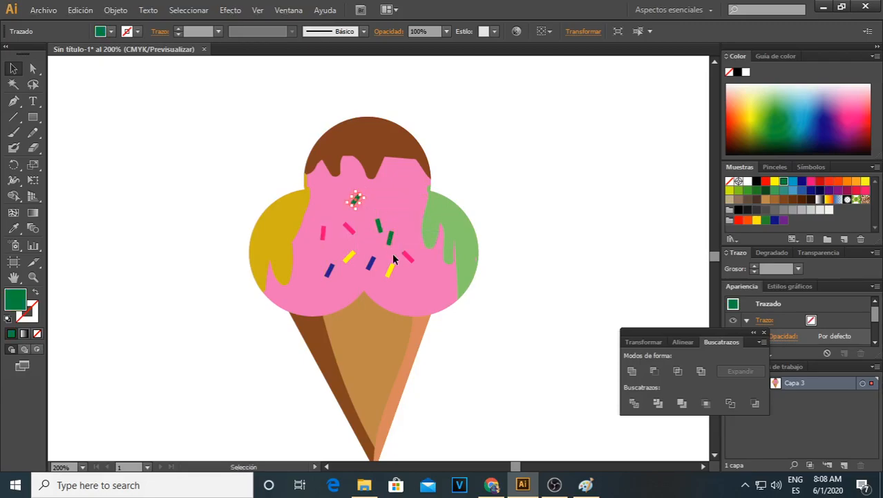
left_click_drag(392, 273, 398, 206)
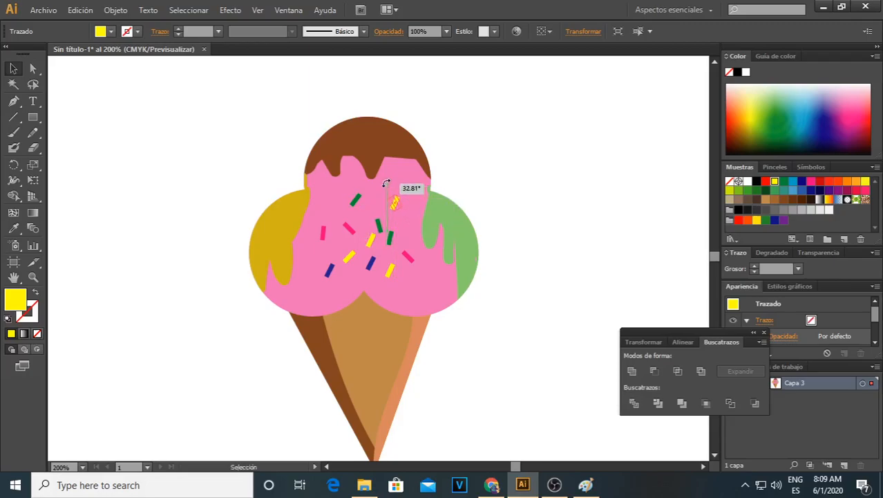
left_click(500, 178)
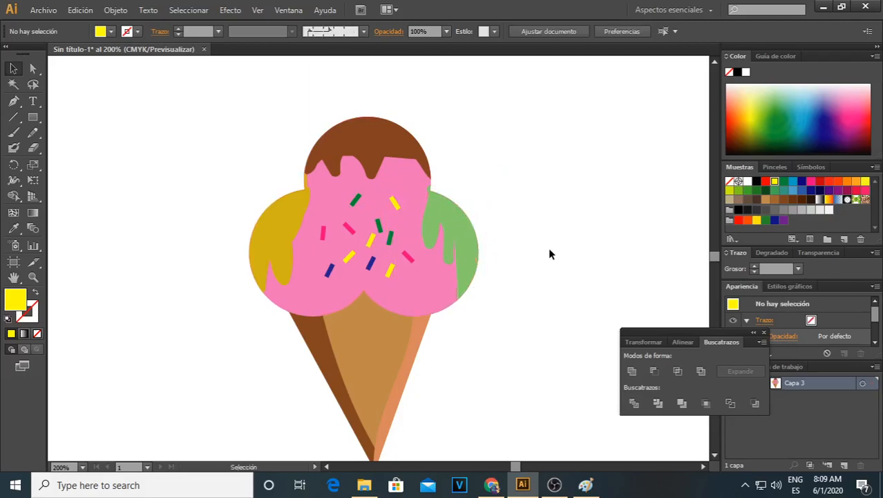
Examine the complete ice cream illustration up close and as a whole on the artboard
scroll(548, 248, "down", 2)
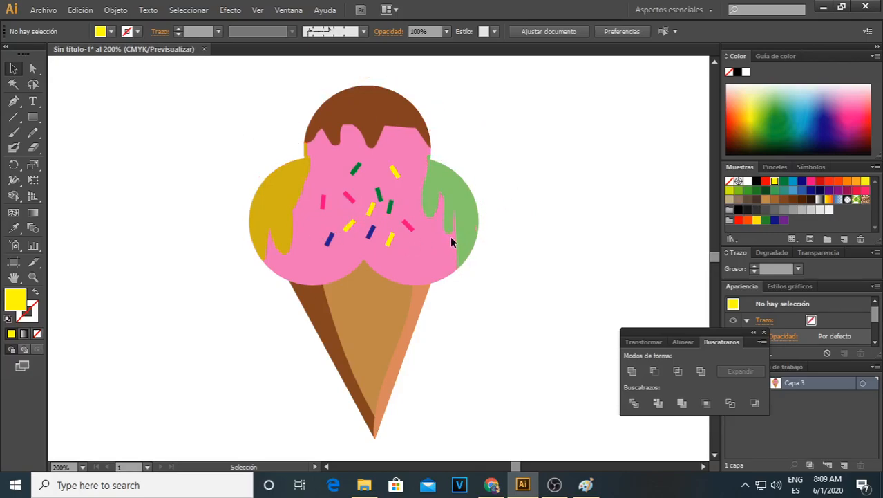
scroll(437, 266, "down", 1)
scroll(484, 273, "down", 1)
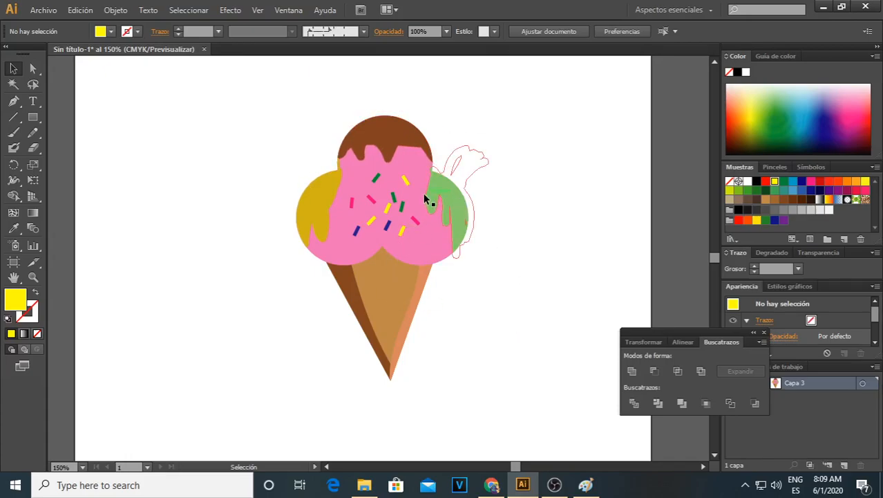
scroll(269, 266, "down", 1)
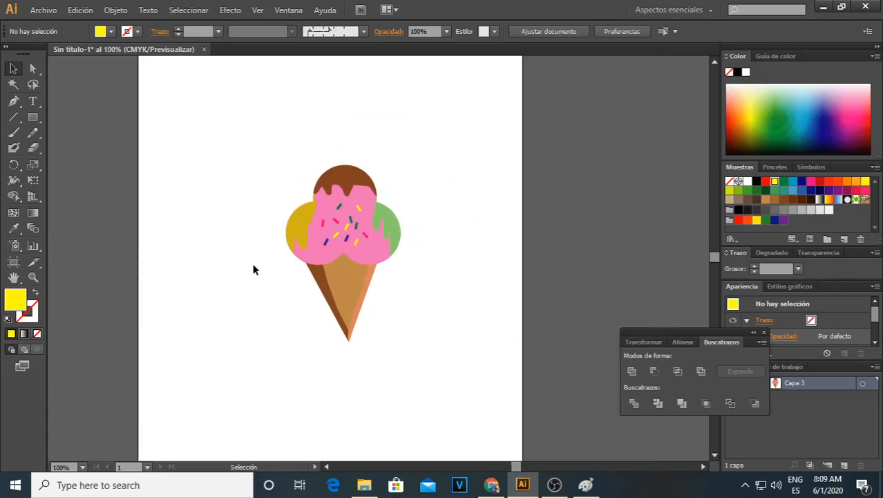
scroll(270, 303, "up", 1)
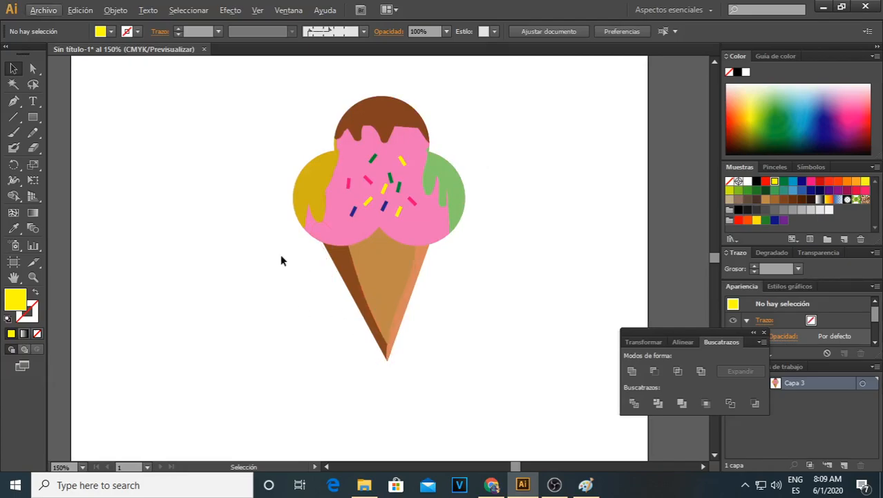
scroll(245, 227, "up", 1)
scroll(229, 167, "down", 2)
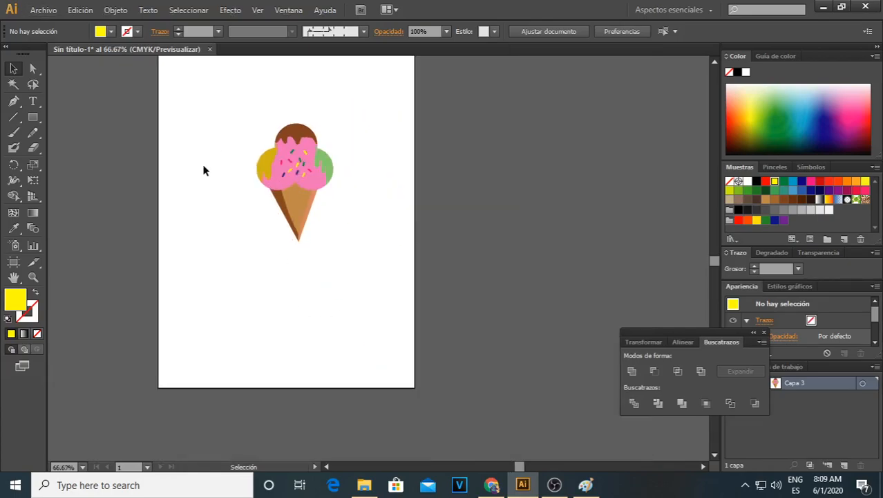
scroll(201, 170, "up", 1)
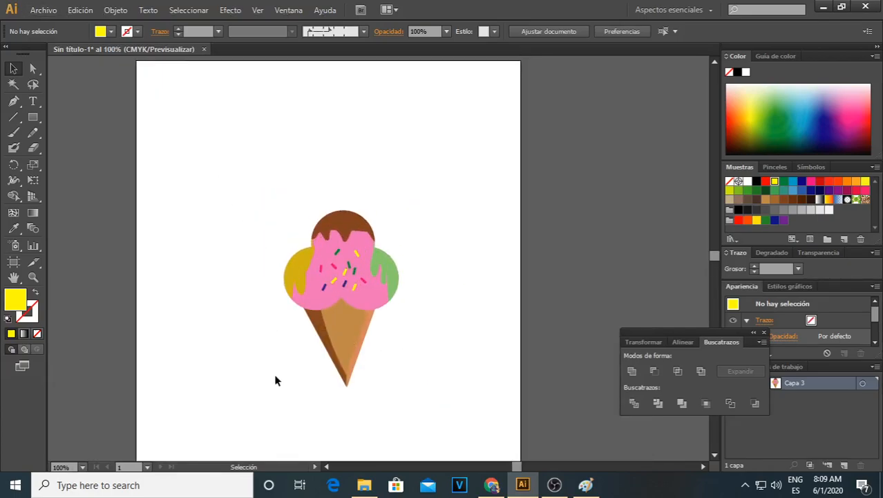
Select the whole ice cream, scale it down to a little over half its size, and reposition it on the right half of the artboard
scroll(250, 348, "up", 1)
left_click_drag(266, 95, 507, 344)
left_click_drag(301, 94, 374, 206)
left_click_drag(416, 277, 437, 223)
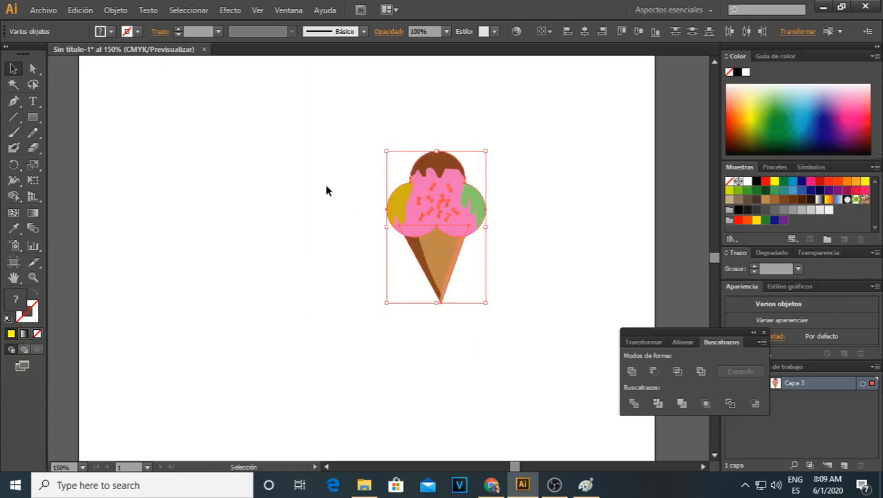
left_click(325, 184)
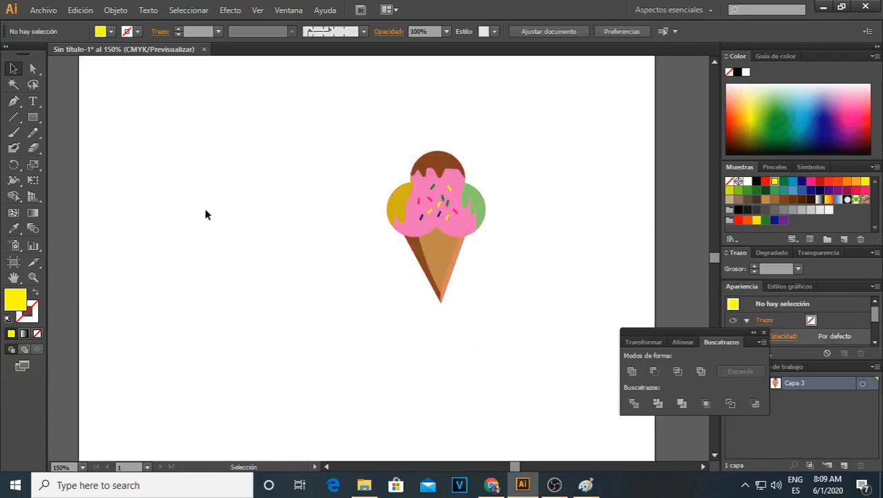
Add the black text "TUTORIAL ILLUSTRATOR DISEÑO DE HELADO" on four lines to the left of the ice cream
left_click(32, 101)
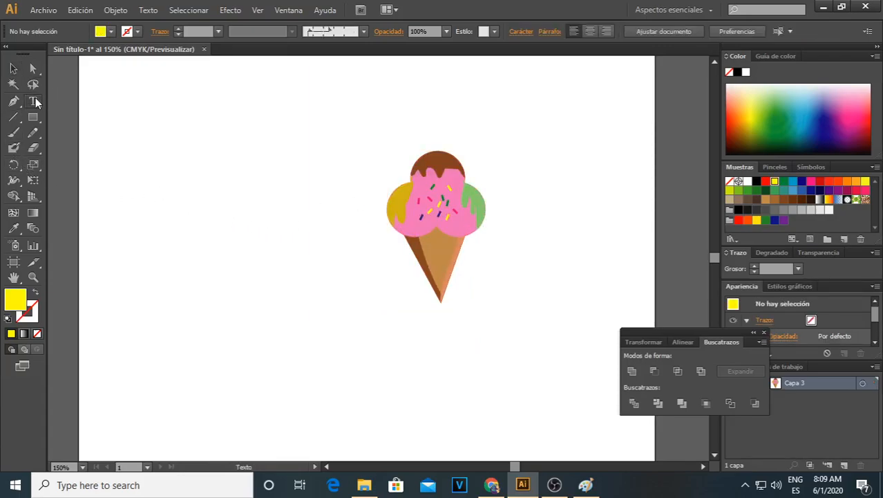
left_click(177, 197)
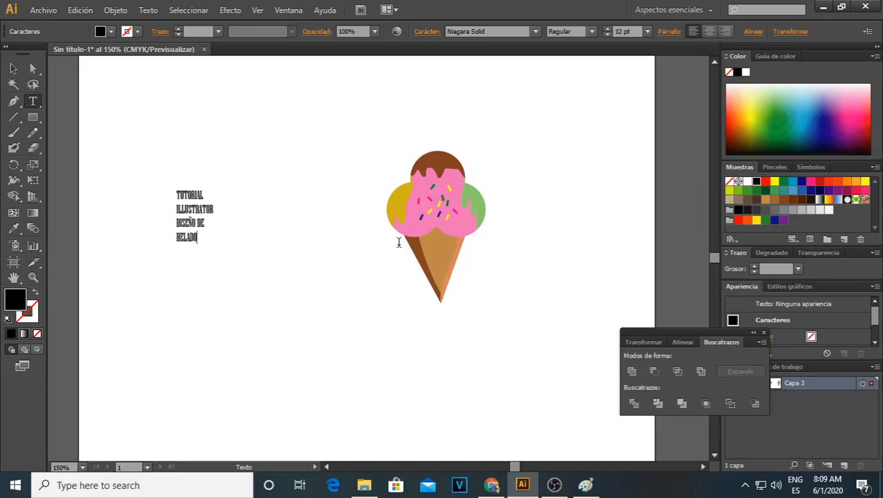
key("v")
left_click(198, 234)
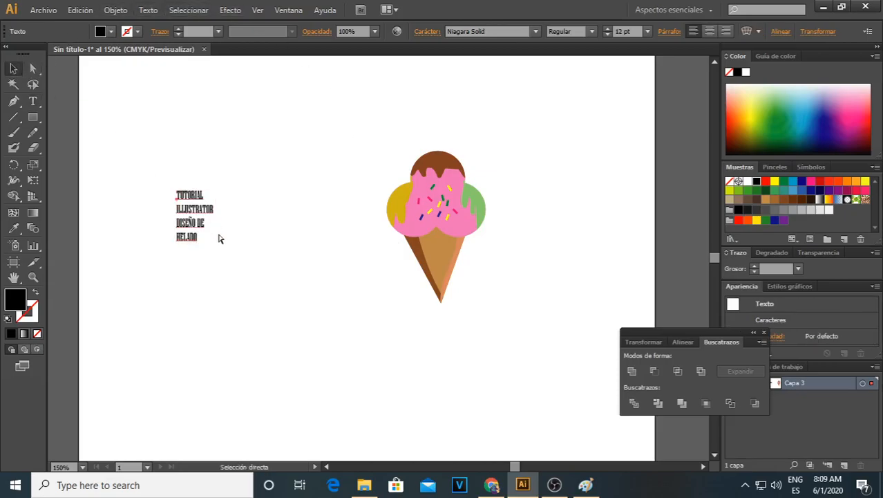
key("ctrl+t")
left_click(597, 80)
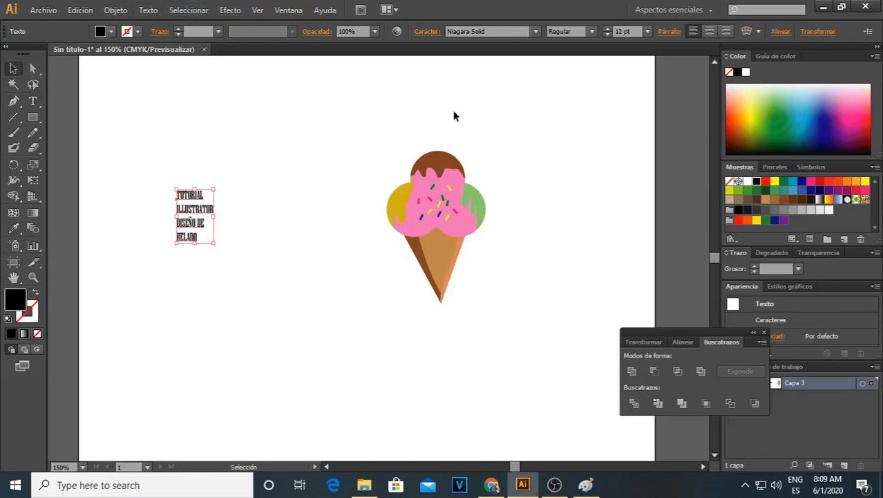
Enlarge the four-line text to about 37 pt and move it right beside the ice cream, matching its height
left_click_drag(218, 244, 310, 354)
left_click_drag(255, 300, 322, 237)
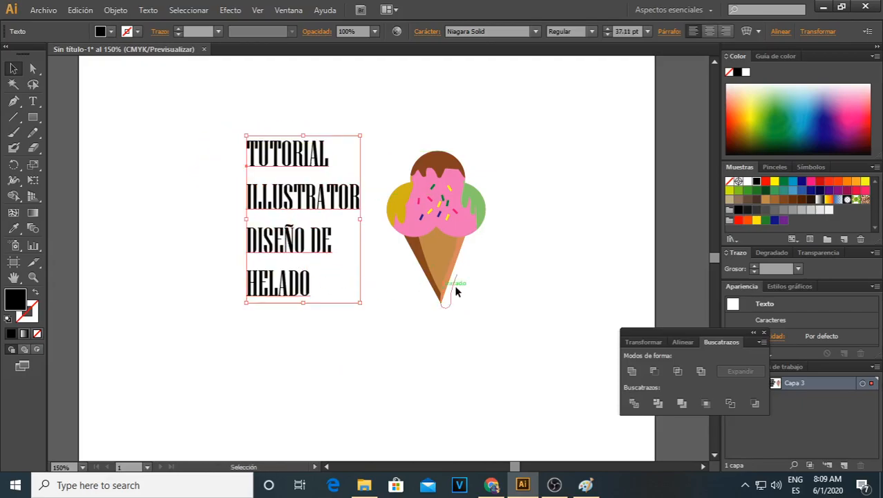
scroll(523, 235, "up", 1)
left_click(523, 234)
scroll(539, 235, "up", 1)
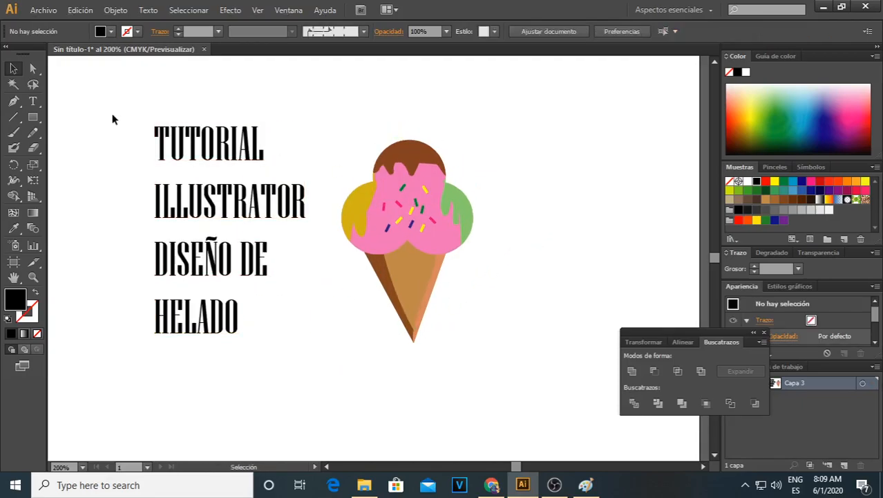
Draw a large black rectangle without a stroke over the text and most of the ice cream
left_click(33, 118)
left_click_drag(129, 108, 436, 357)
left_click(14, 69)
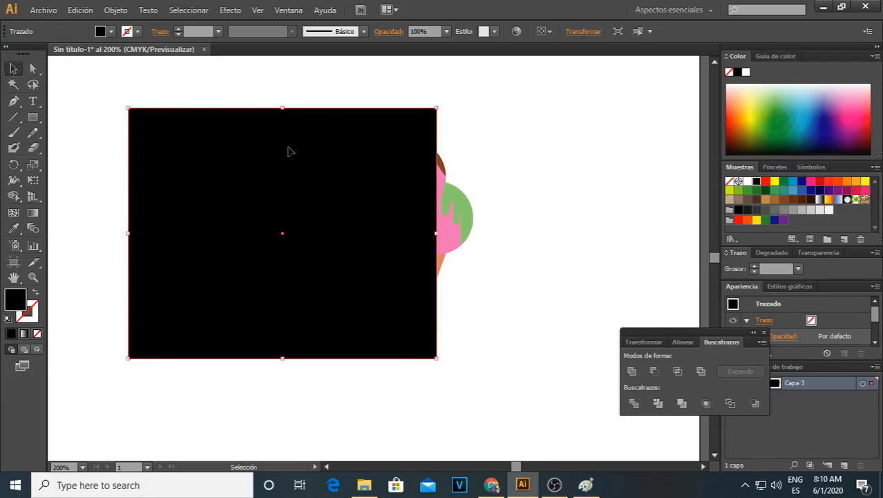
Fill the large black rectangle with golden yellow and send it behind the text and the ice cream
double_click(23, 297)
left_click(173, 228)
left_click(167, 229)
left_click(353, 215)
right_click(411, 325)
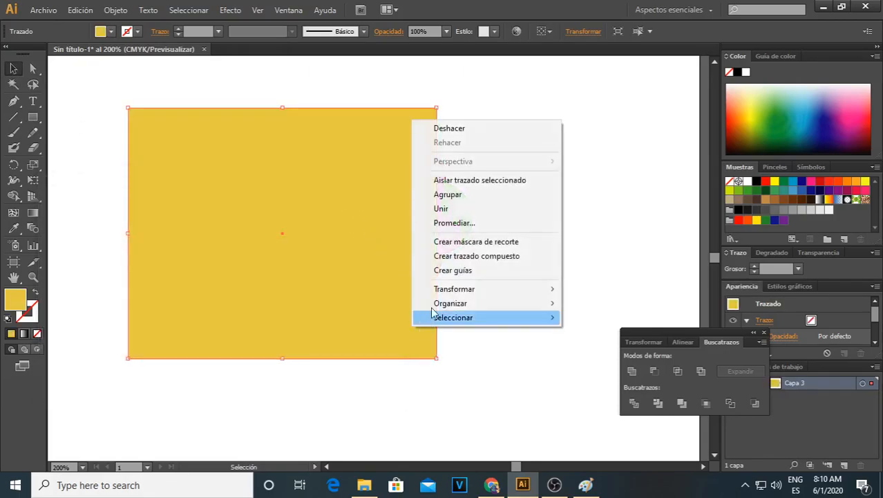
mouse_move(491, 314)
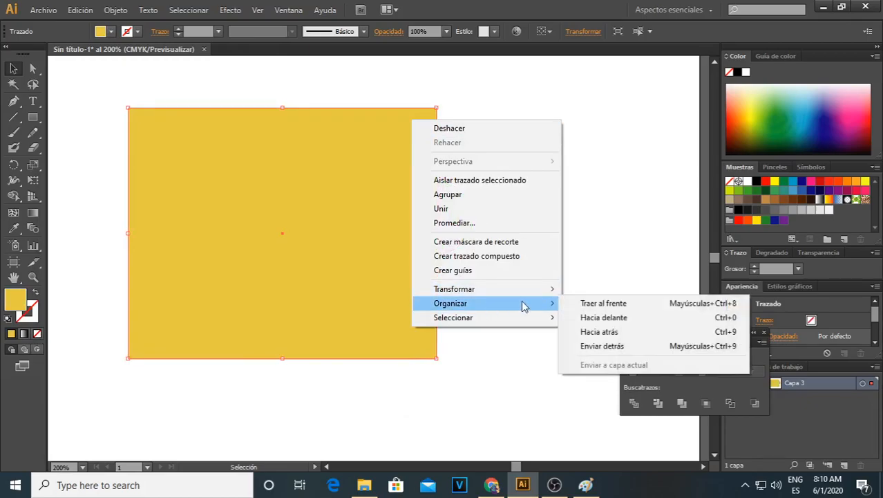
left_click(589, 344)
Move only the yellow rectangle's lower-right corner point inward to give the panel a slanted right edge
left_click(33, 67)
left_click_drag(434, 360, 356, 359)
left_click(571, 262)
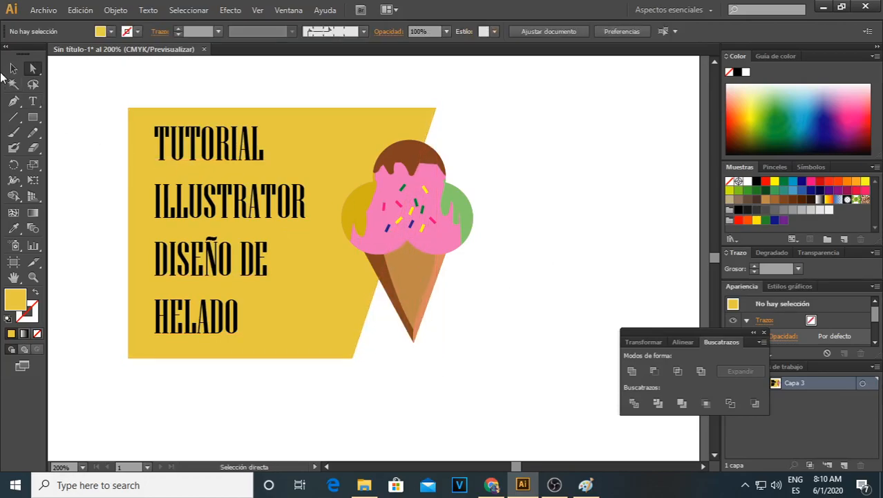
Draw a second rectangle of the panel's height, overlapping it and extending past the ice cream's right side, and fill it with sky blue
left_click(33, 116)
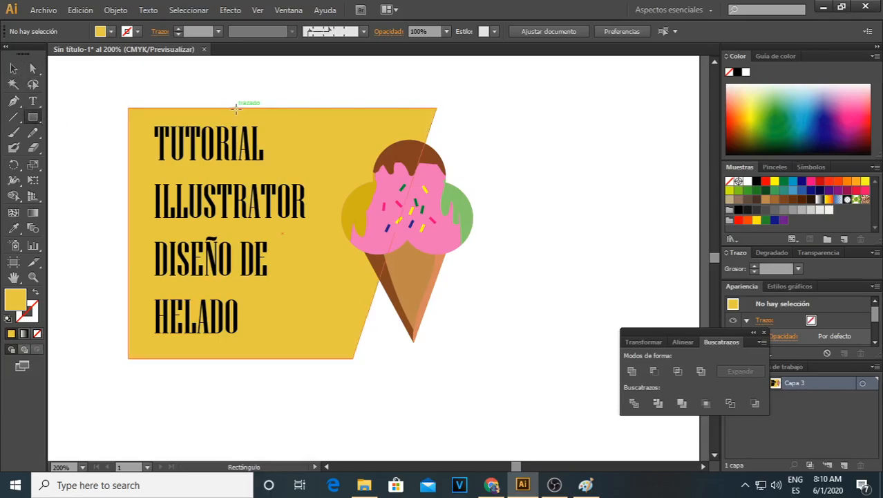
left_click_drag(236, 107, 541, 358)
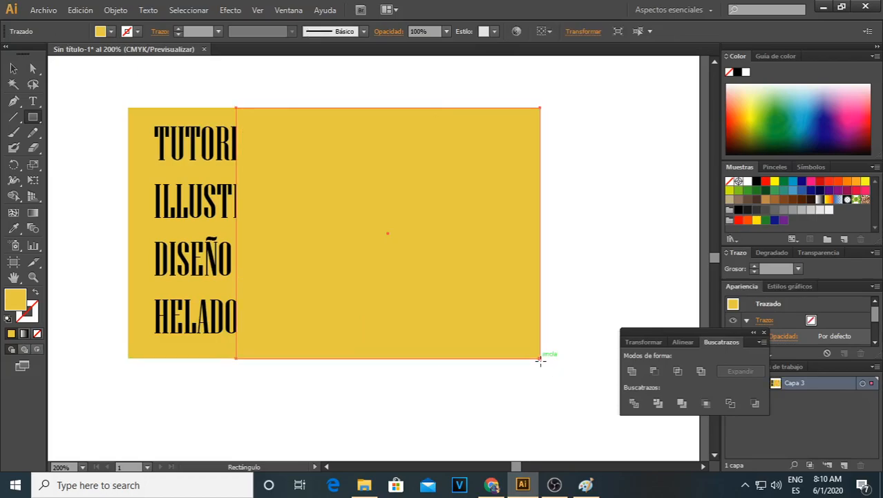
left_click(12, 69)
double_click(15, 299)
left_click(233, 297)
left_click(307, 230)
left_click(360, 215)
Send the blue rectangle behind all other artwork
right_click(504, 197)
mouse_move(571, 382)
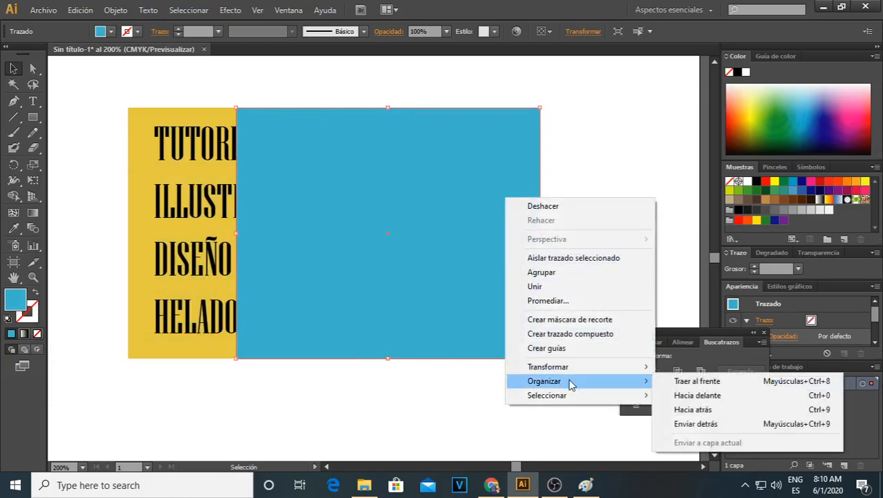
left_click(681, 423)
left_click(615, 207)
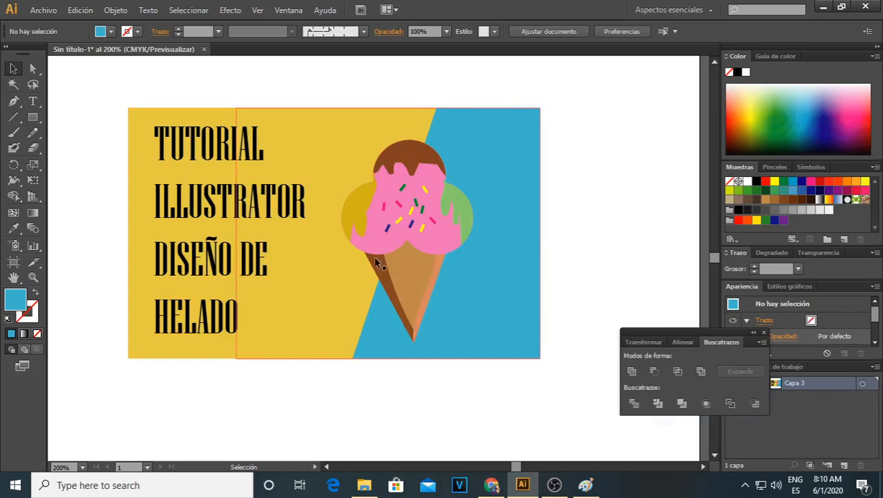
Change the slanted yellow panel's fill to a muted green
left_click(329, 159)
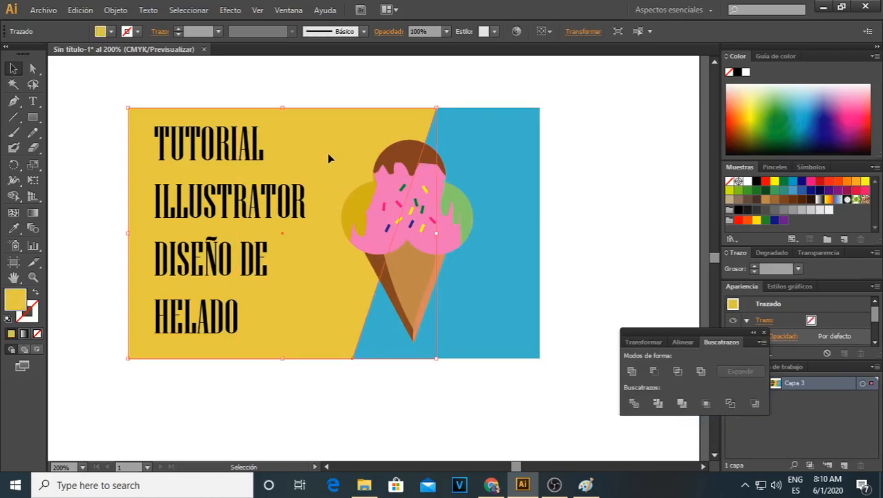
double_click(15, 301)
left_click(233, 313)
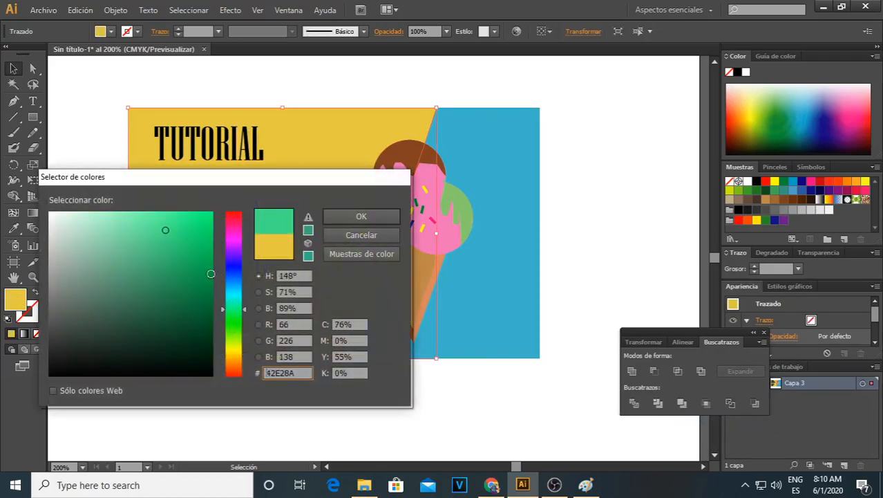
left_click(360, 217)
left_click(543, 210)
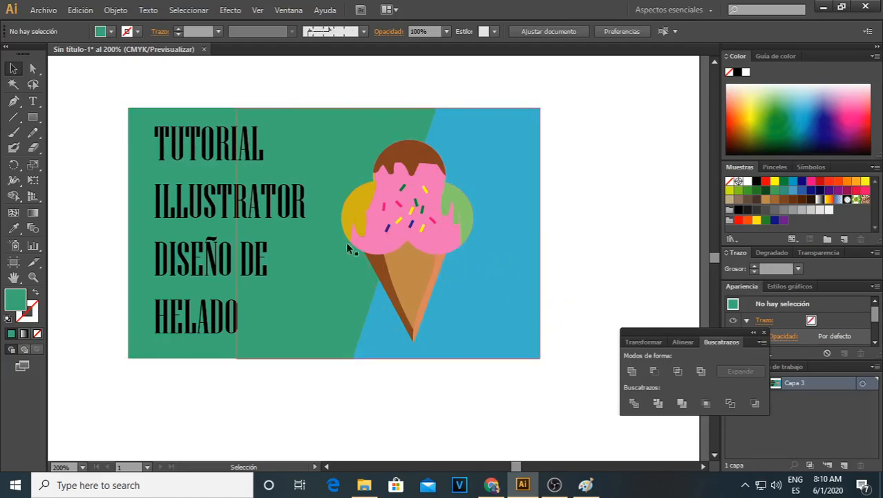
Enlarge the four-line title to about 38.5 pt and shift it left to fill the space beside the ice cream
left_click(274, 257)
left_click_drag(305, 343, 338, 347)
left_click_drag(242, 219, 229, 219)
left_click_drag(332, 349, 337, 351)
Shift the blue rectangle, the green panel and the title text left so the ice cream sits farther right on the background
left_click(518, 248)
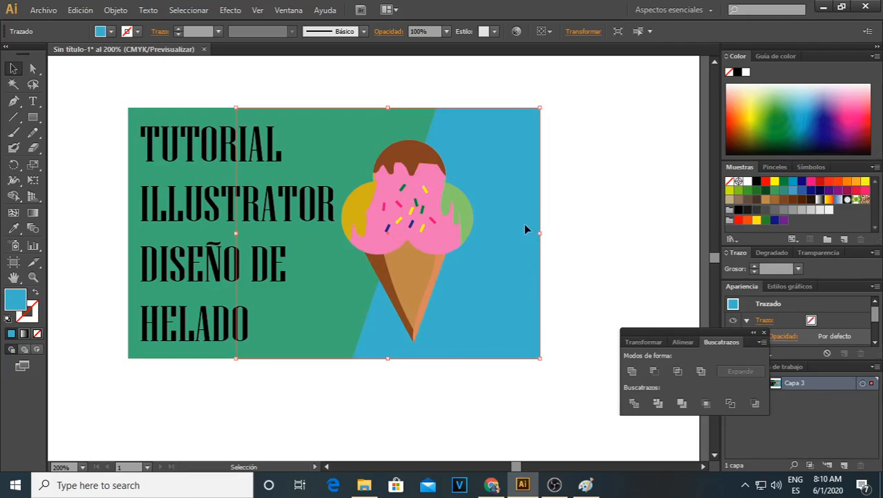
left_click_drag(517, 225, 499, 228)
left_click_drag(154, 181, 119, 176)
left_click_drag(253, 208, 233, 208)
Widen the title text slightly and nudge it left so it fits between the panel's left edge and the ice cream
left_click(315, 233)
left_click(269, 209)
left_click_drag(316, 238, 330, 239)
left_click_drag(264, 211, 257, 211)
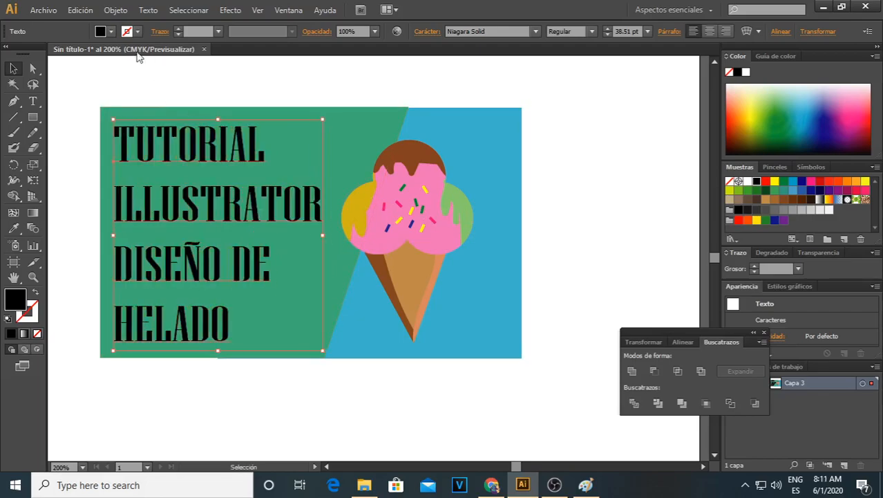
Give the title text a white fill and a black stroke
left_click(110, 31)
left_click(27, 53)
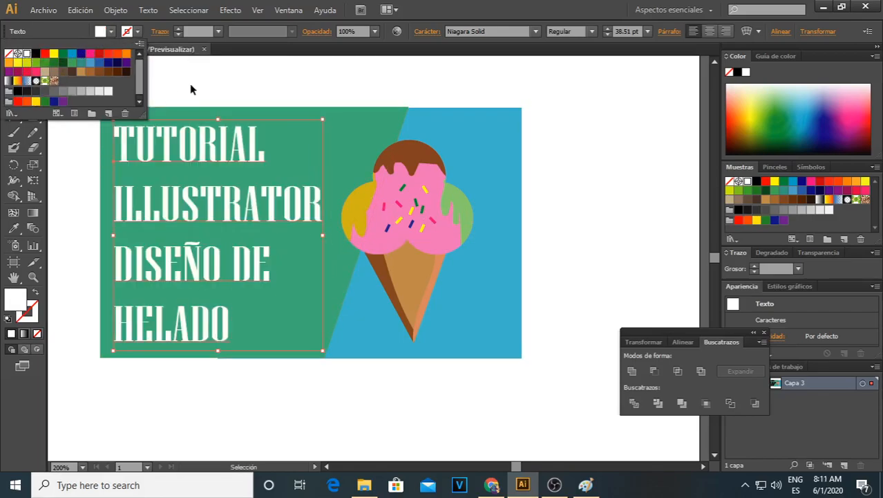
left_click(138, 32)
left_click(138, 32)
left_click(35, 61)
left_click(217, 76)
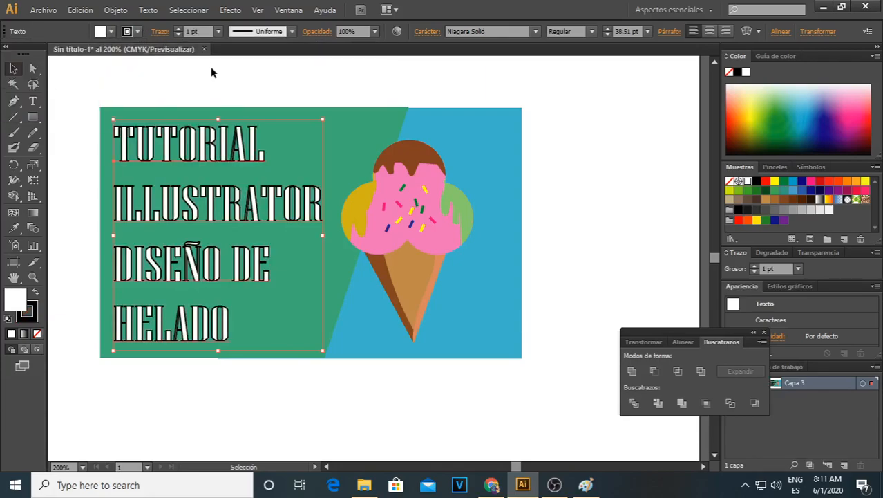
Set the title text's stroke weight to 0.5 pt and deselect the text
double_click(191, 32)
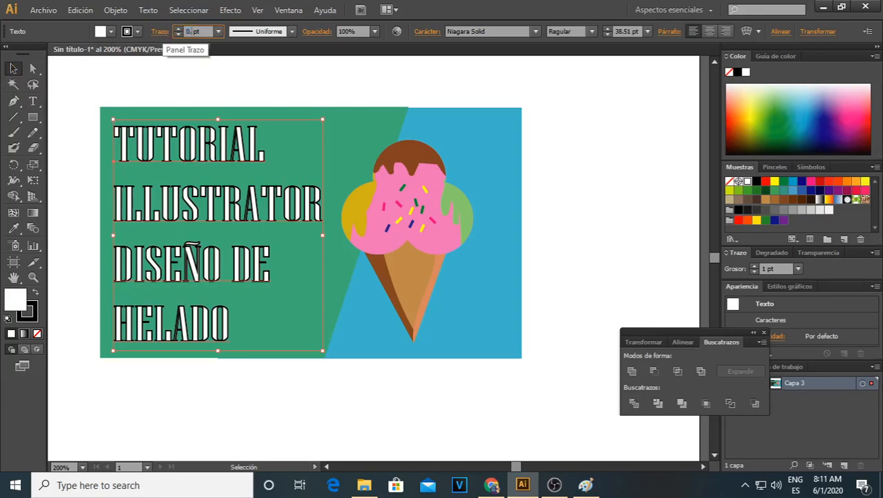
left_click(178, 35)
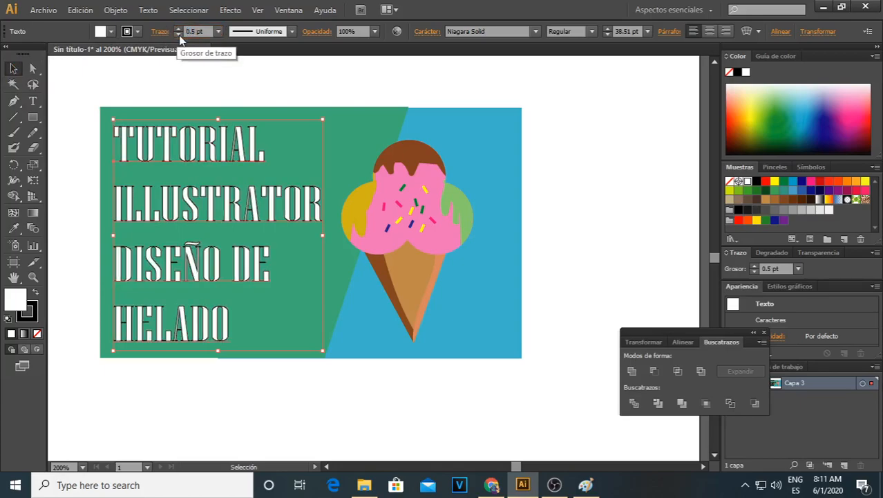
left_click(265, 73)
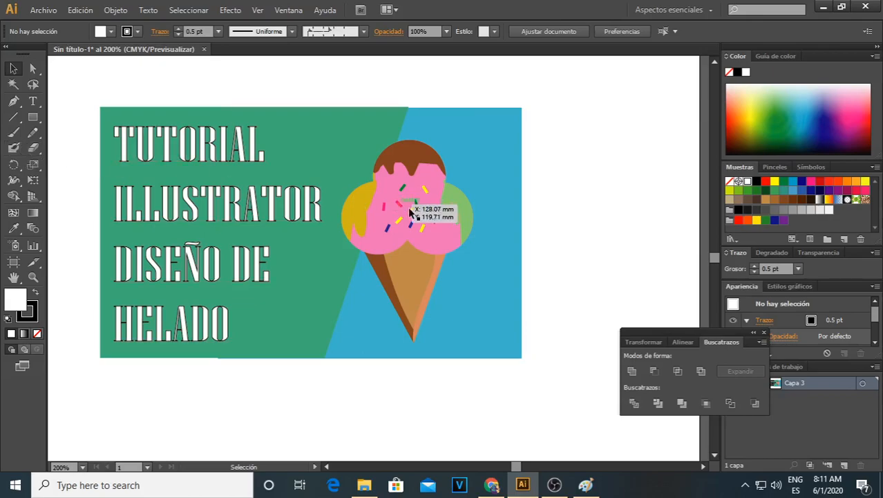
left_click(554, 484)
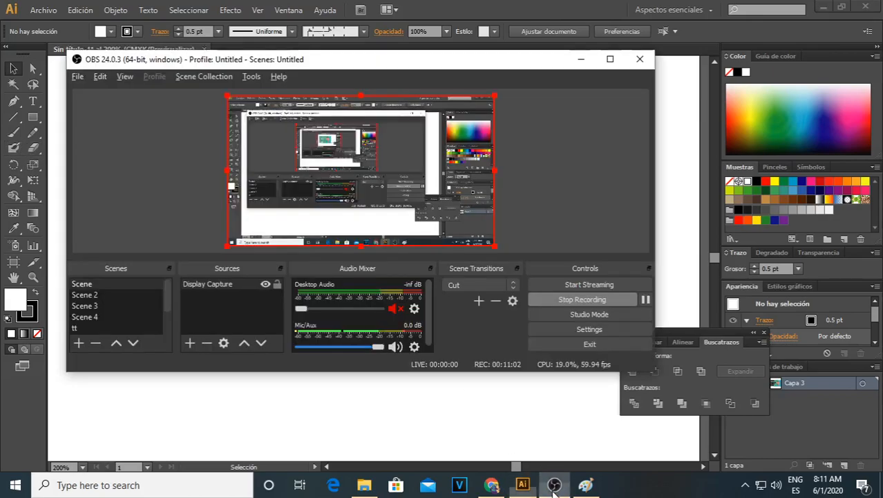